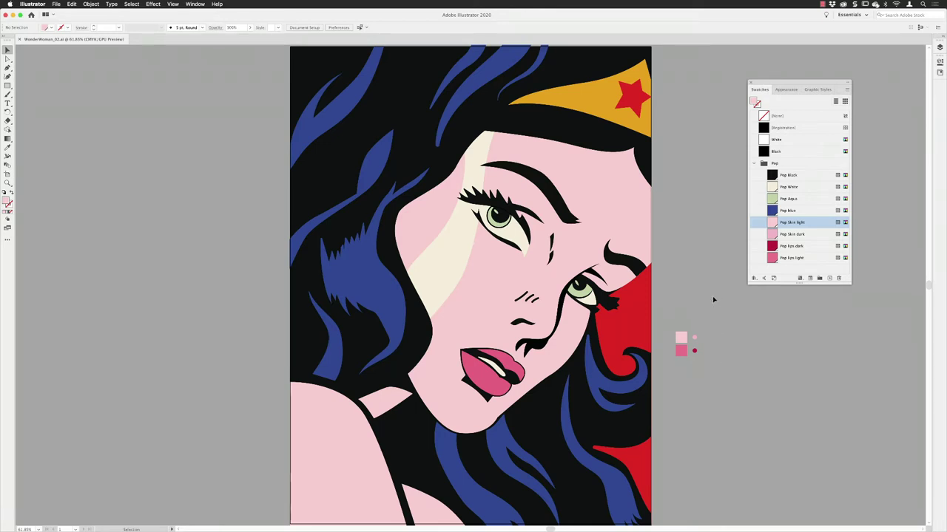
Step: Select the small light pink circle beside the artwork and open the Pattern Options
{"action": "key", "text": "z"}
{"action": "left_click_drag", "start_coordinate": [691, 342], "coordinate": [430, 132]}
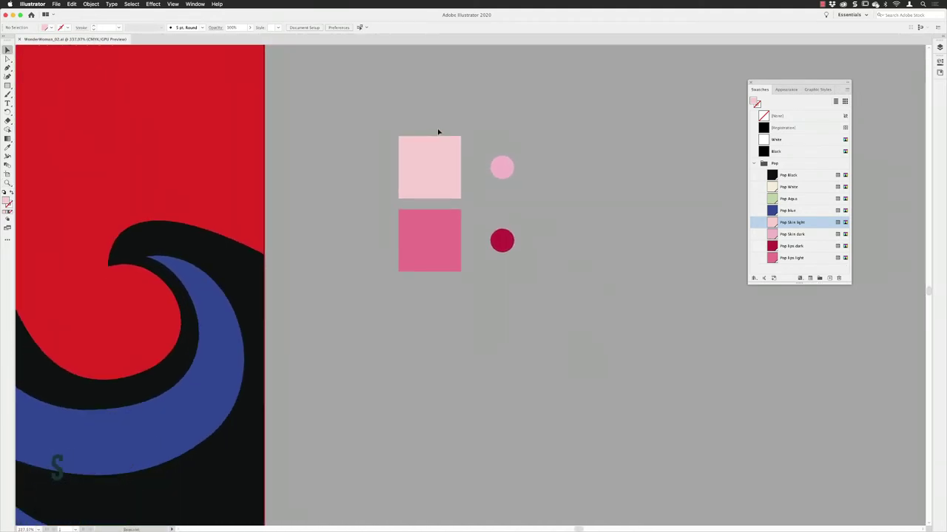
{"action": "key", "text": "v"}
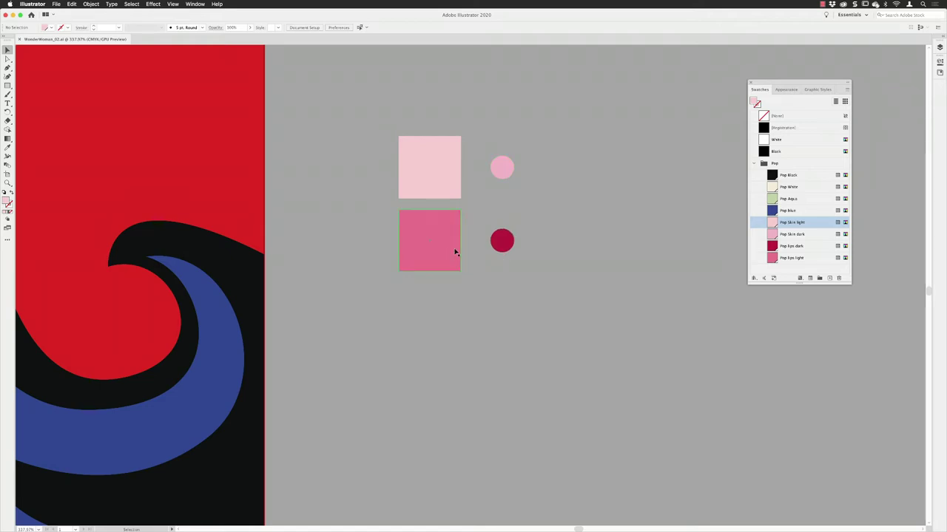
{"action": "left_click", "coordinate": [499, 167]}
{"action": "left_click_drag", "start_coordinate": [561, 132], "coordinate": [507, 166]}
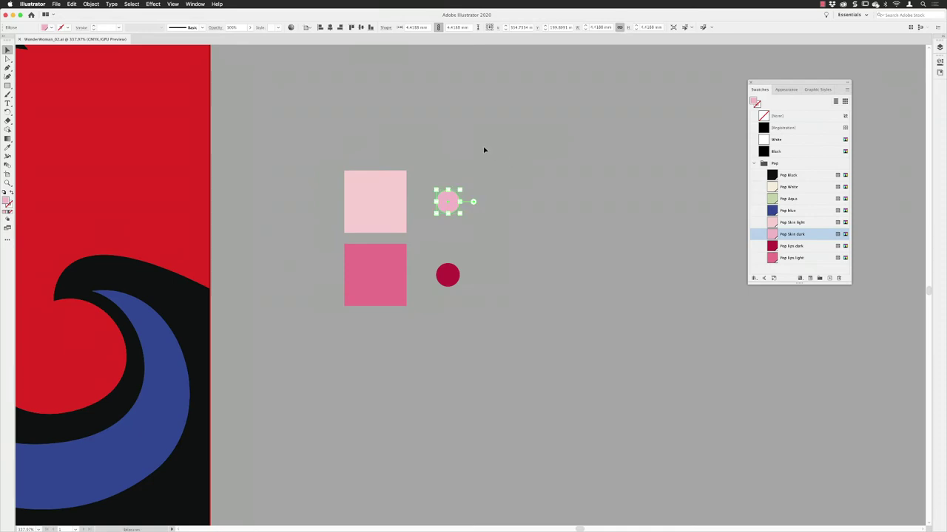
{"action": "left_click", "coordinate": [194, 4]}
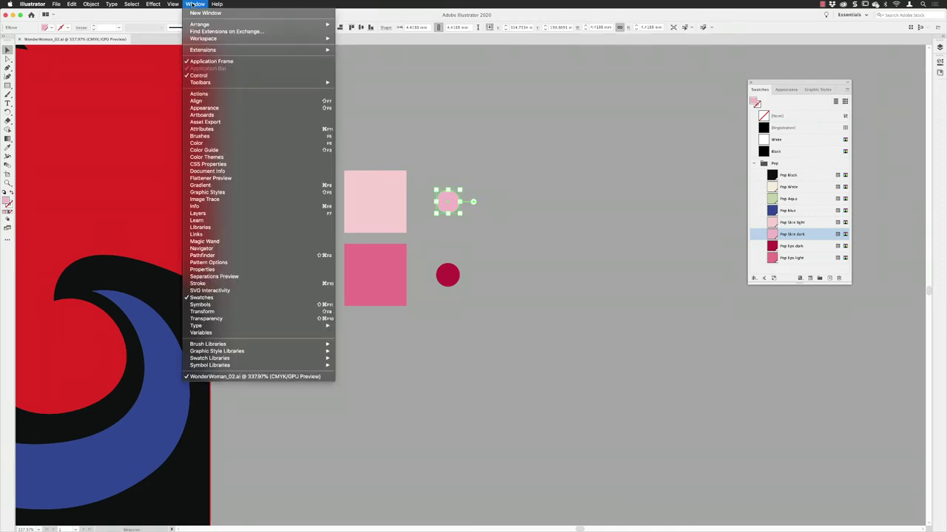
{"action": "left_click", "coordinate": [236, 263]}
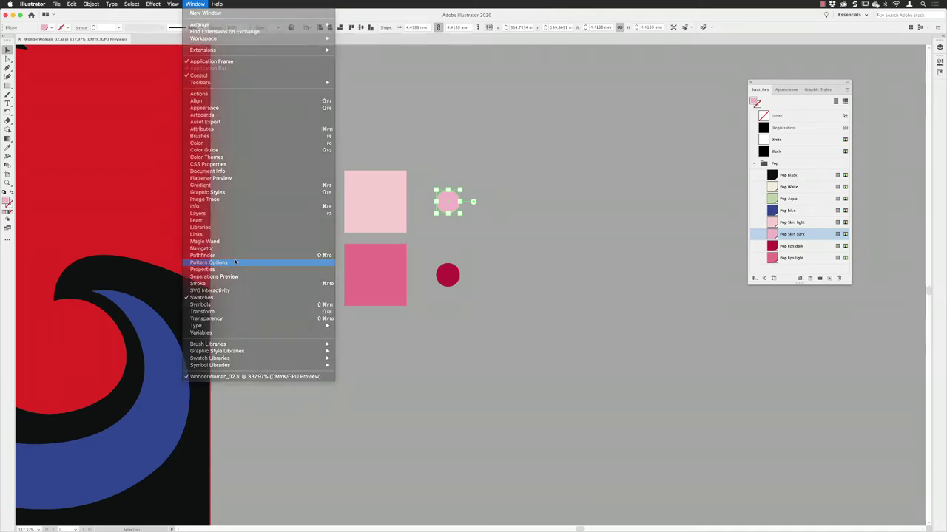
{"action": "left_click_drag", "start_coordinate": [131, 145], "coordinate": [641, 85]}
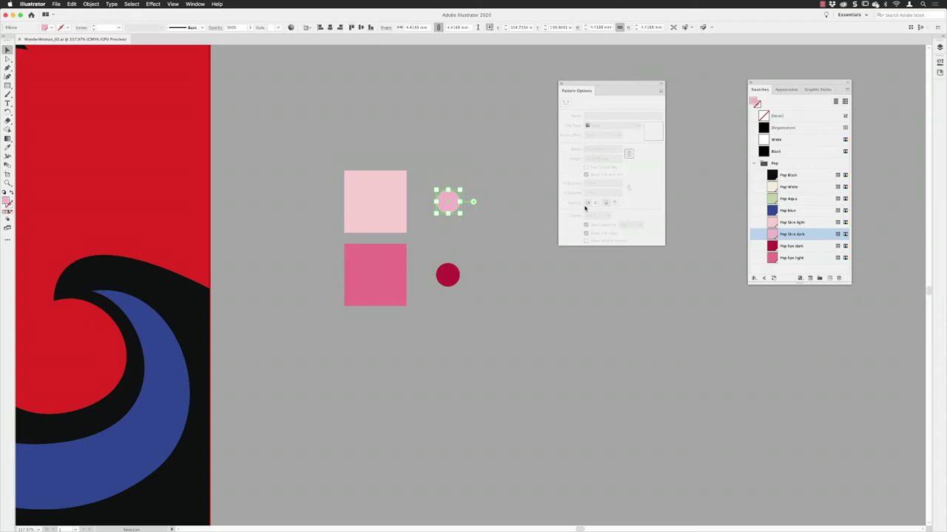
Step: Make a new pattern from the selected circle and name it "Skin dots"
{"action": "left_click", "coordinate": [661, 92]}
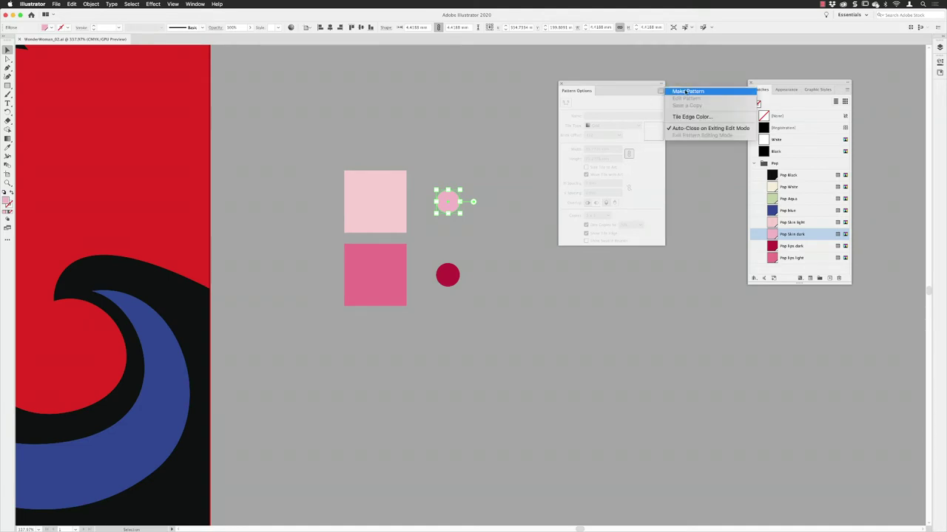
{"action": "left_click", "coordinate": [686, 91]}
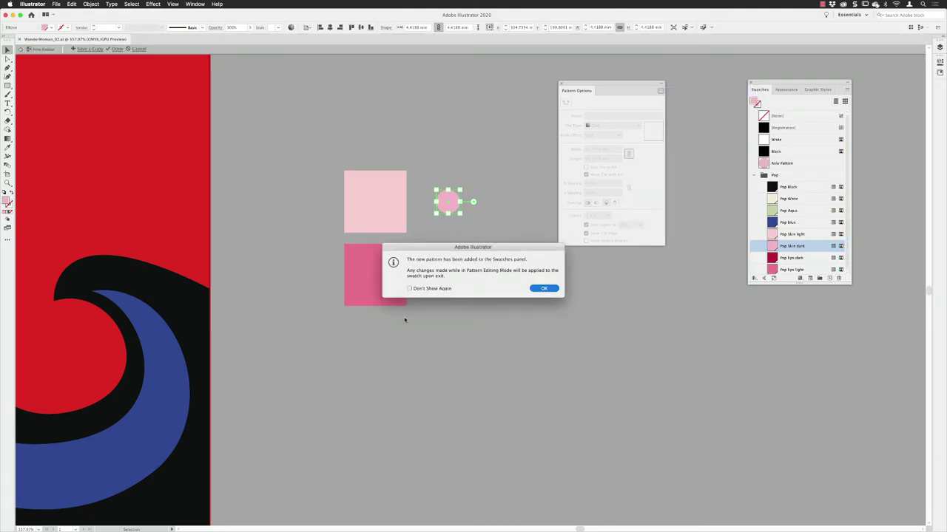
{"action": "left_click", "coordinate": [544, 290]}
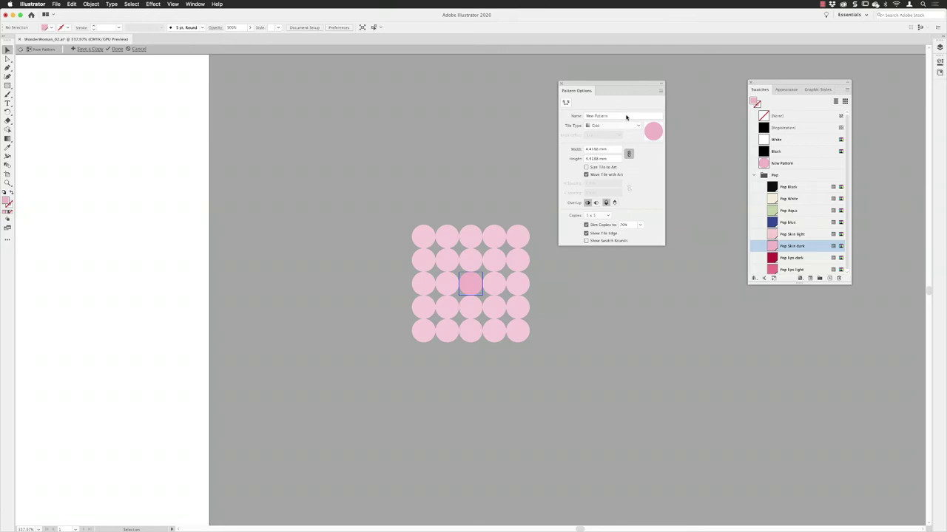
{"action": "left_click", "coordinate": [590, 116]}
{"action": "type", "text": "Skin"}
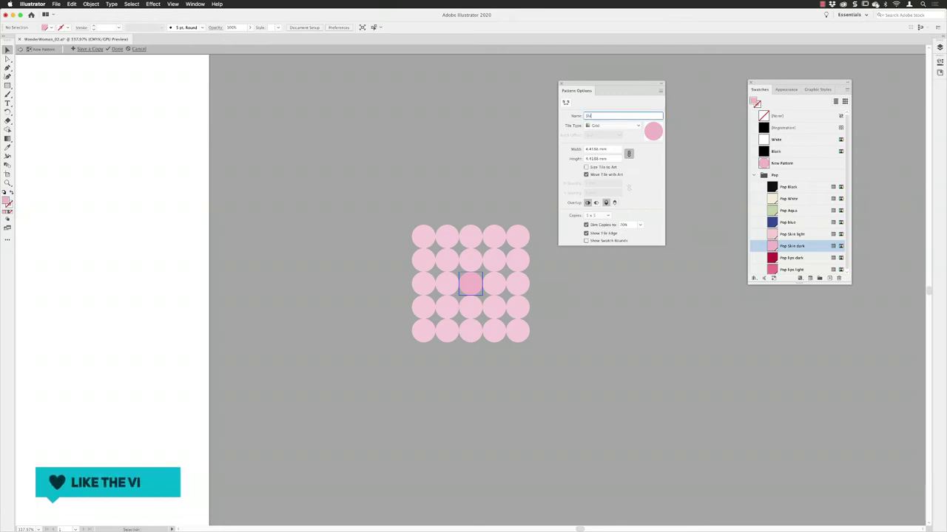
{"action": "type", "text": " dark"}
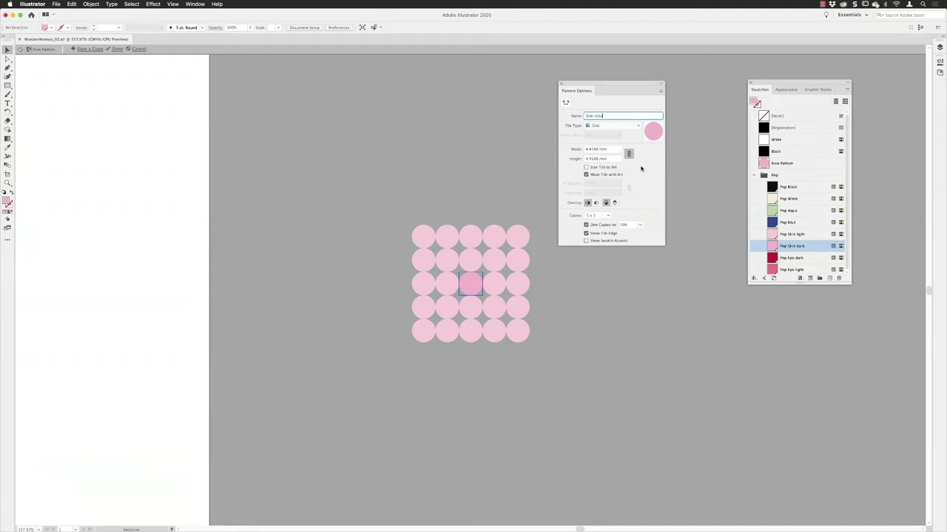
{"action": "key", "text": "Return"}
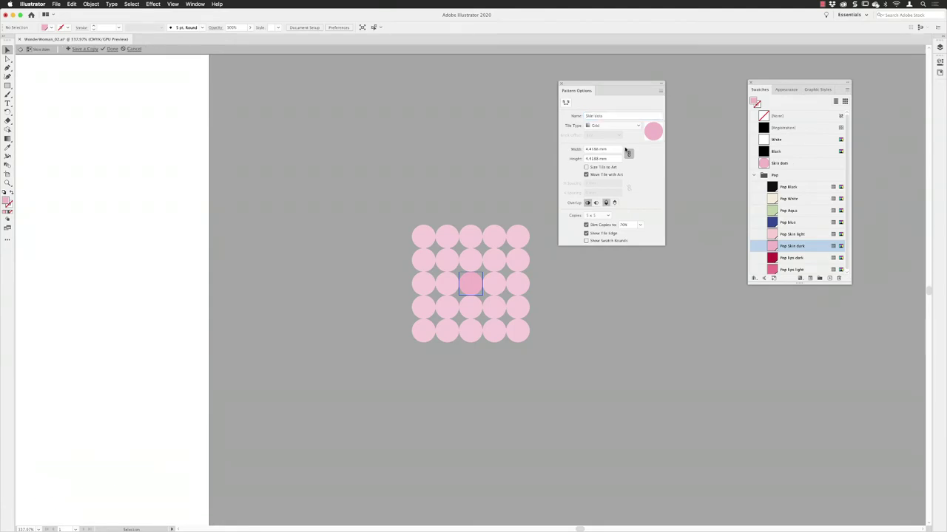
Step: Try the Brick by Row and Hex by Column tile types and a 2/3 brick offset, then return the pattern to Grid
{"action": "left_click", "coordinate": [593, 126]}
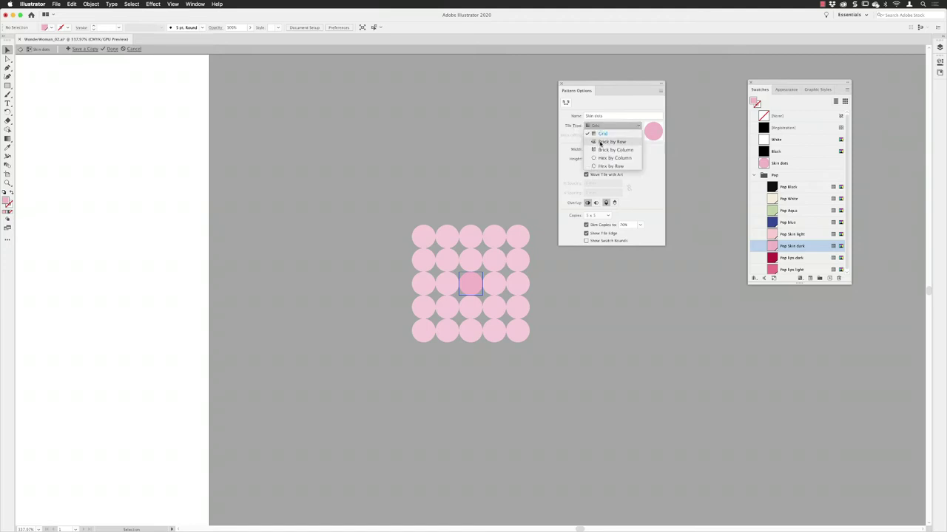
{"action": "left_click", "coordinate": [600, 142]}
{"action": "left_click", "coordinate": [603, 126]}
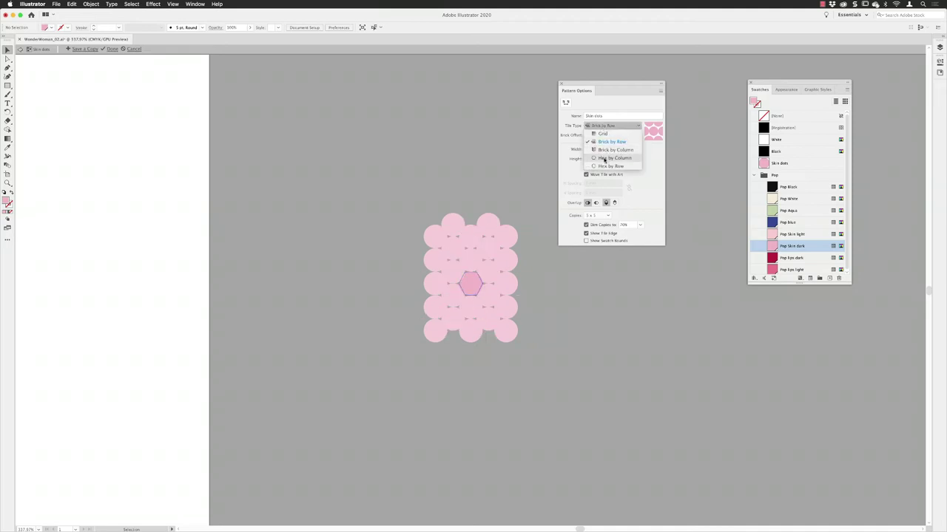
{"action": "left_click", "coordinate": [603, 159]}
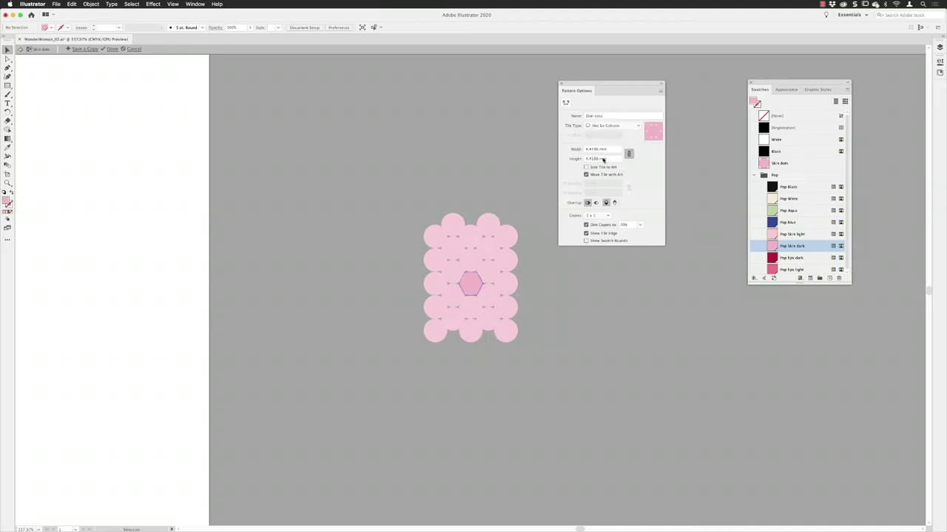
{"action": "left_click", "coordinate": [596, 127]}
{"action": "left_click", "coordinate": [596, 141]}
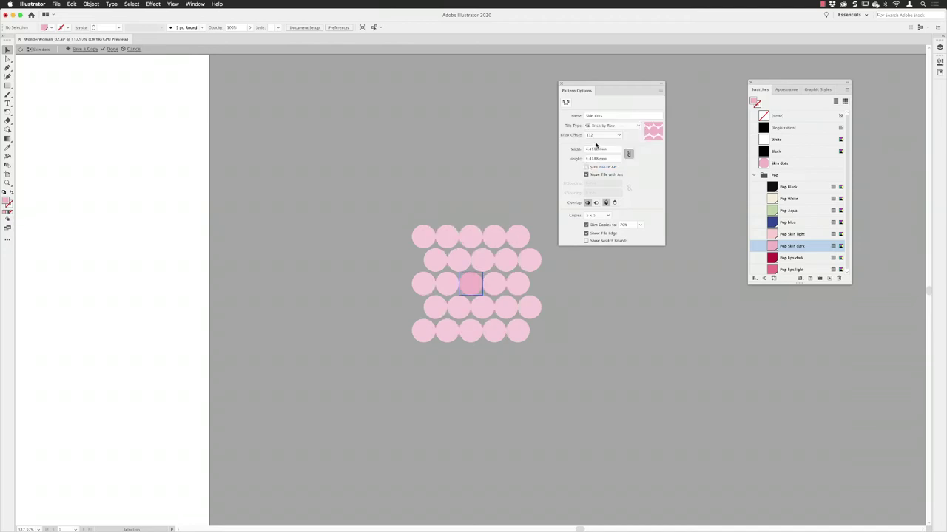
{"action": "left_click", "coordinate": [604, 135]}
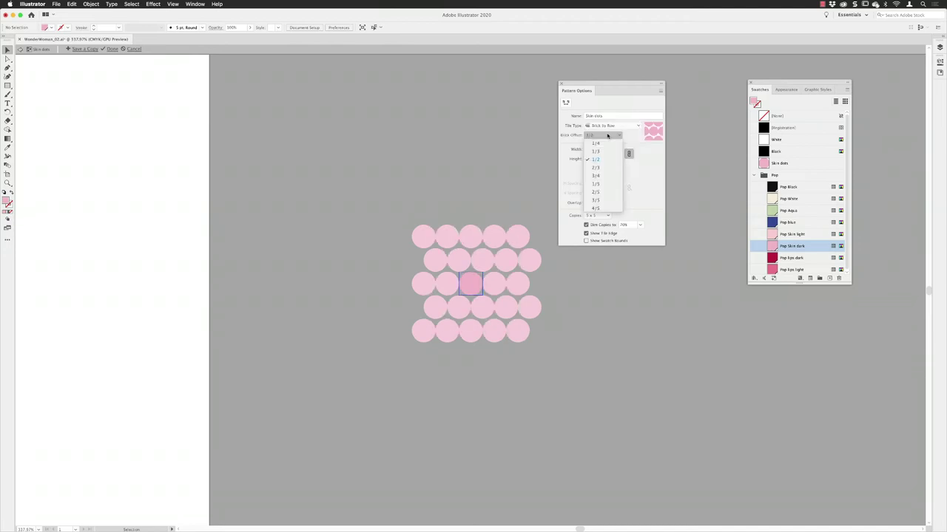
{"action": "left_click", "coordinate": [602, 167]}
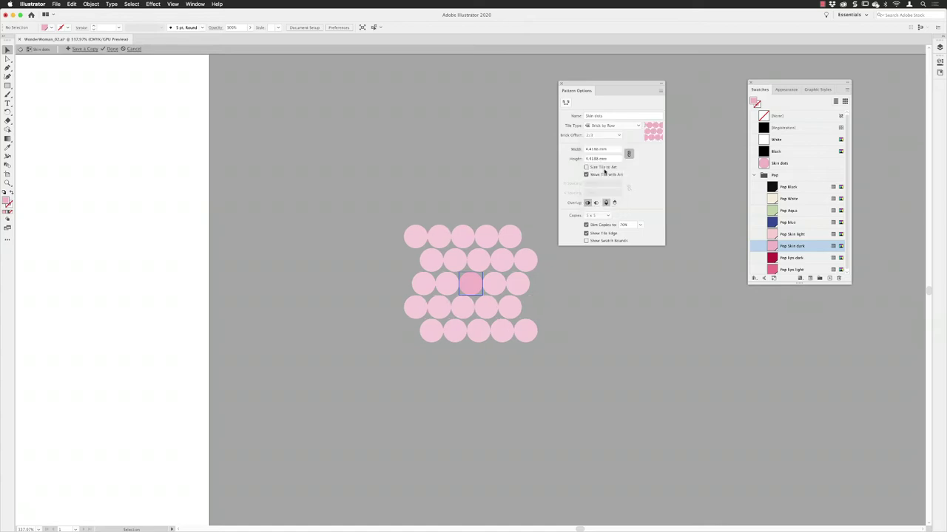
{"action": "left_click", "coordinate": [612, 126]}
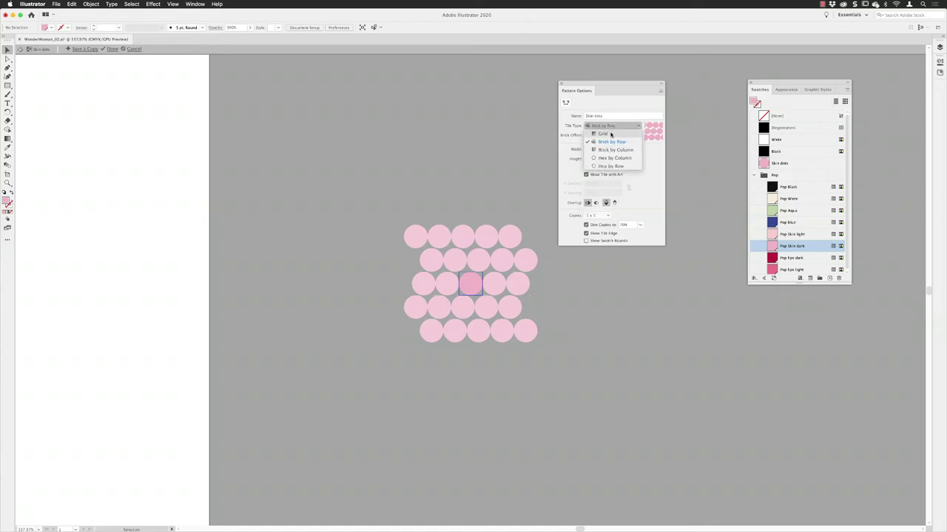
{"action": "left_click", "coordinate": [603, 134]}
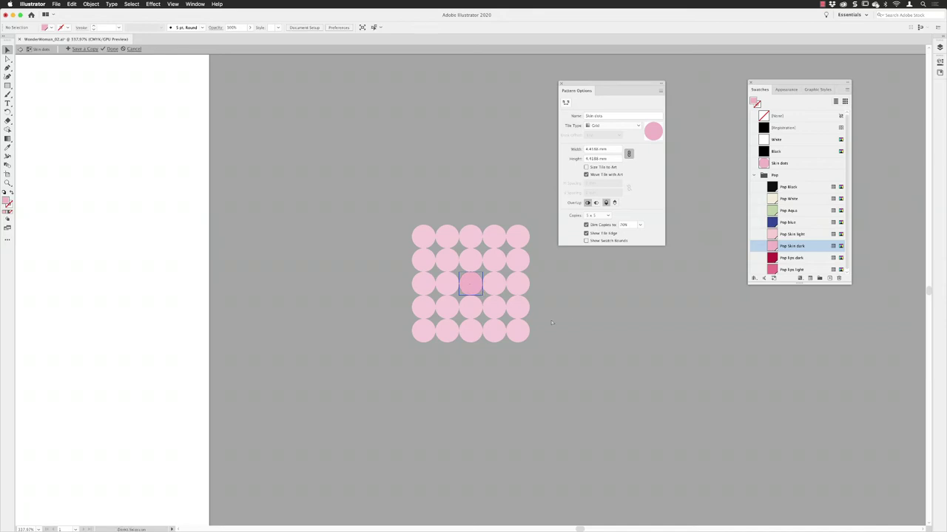
Step: Space out the dots by setting the pattern tile's linked width and height to 6 mm
{"action": "key", "text": "super+equal"}
{"action": "key", "text": "super+equal"}
{"action": "key", "text": "super+equal"}
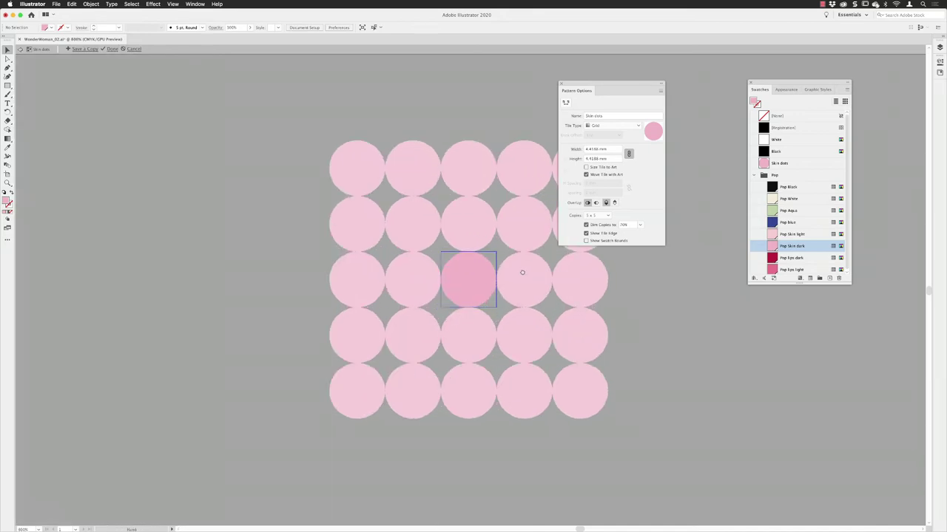
{"action": "left_click_drag", "start_coordinate": [522, 270], "coordinate": [456, 246]}
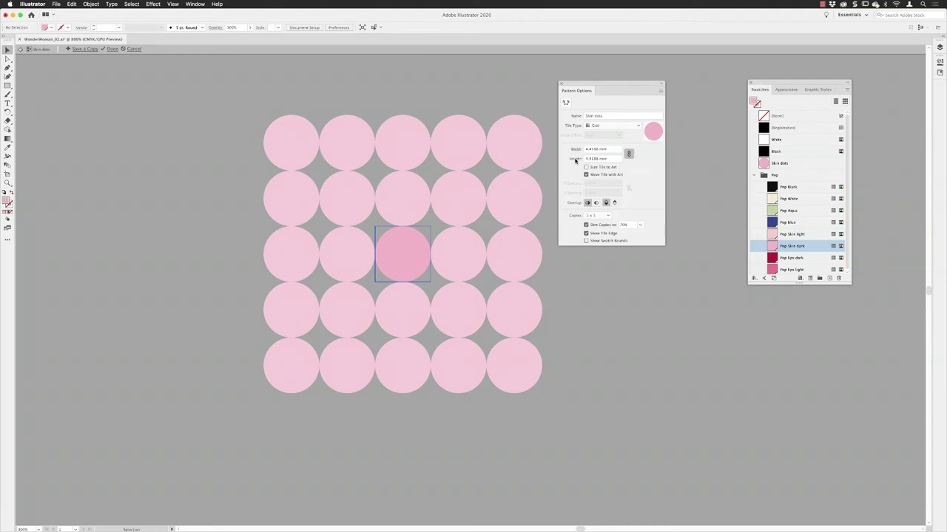
{"action": "double_click", "coordinate": [614, 152]}
{"action": "type", "text": "6"}
{"action": "key", "text": "Return"}
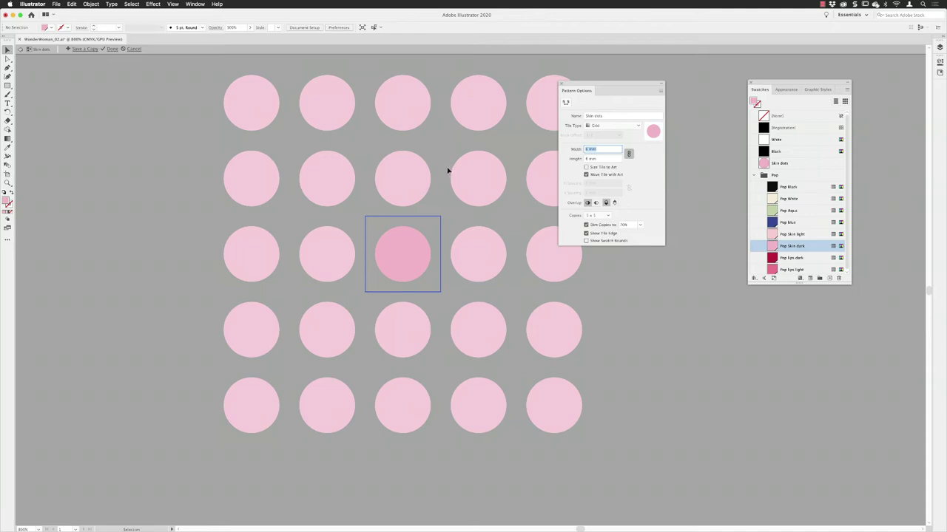
Step: Preview the pattern with 9 x 9 copies and finish pattern editing, saving the changes
{"action": "left_click", "coordinate": [592, 216]}
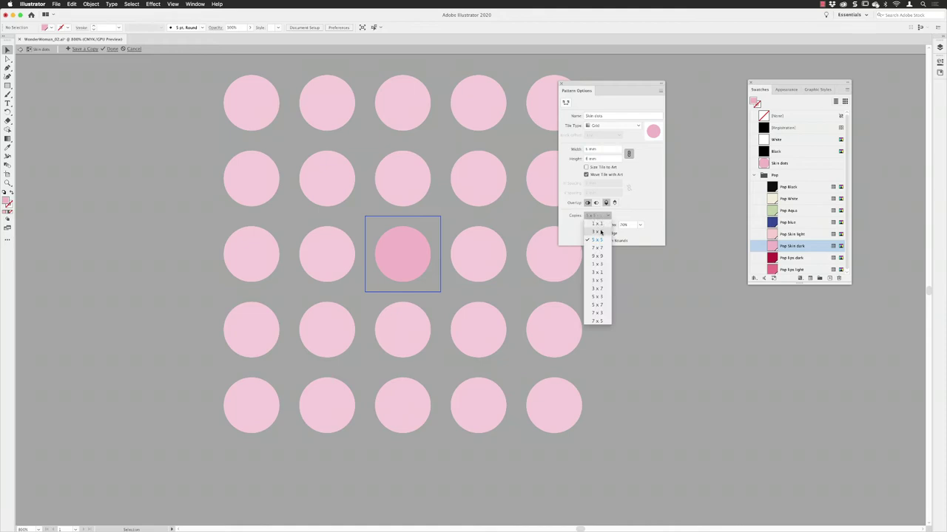
{"action": "left_click", "coordinate": [599, 258]}
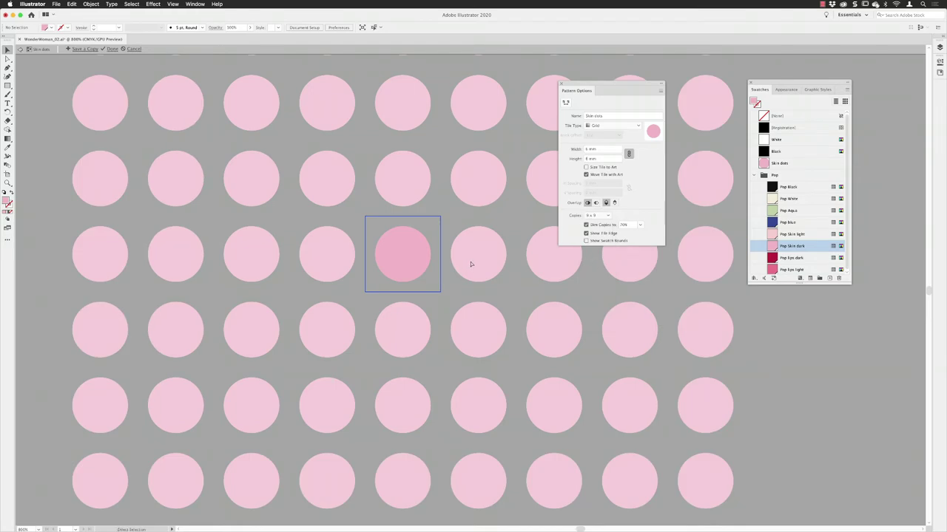
{"action": "key", "text": "super+minus"}
{"action": "key", "text": "super+minus"}
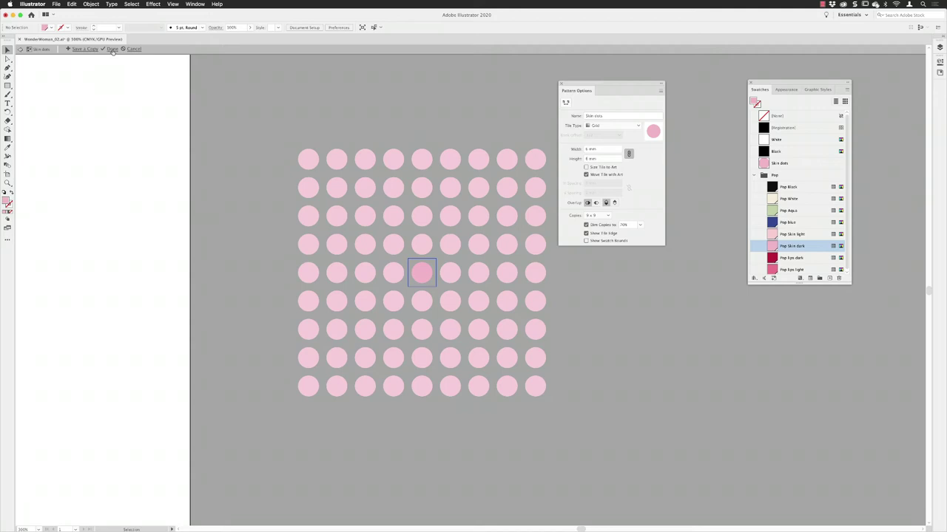
{"action": "left_click", "coordinate": [110, 49]}
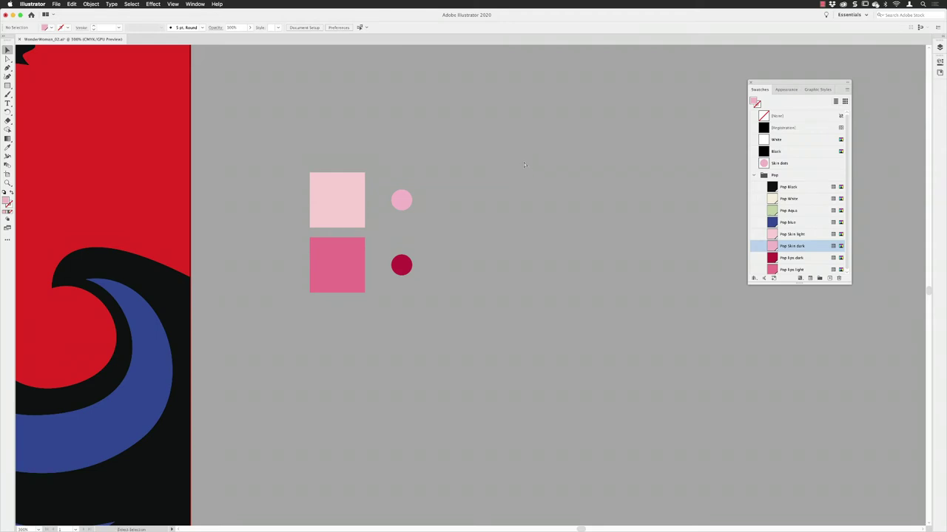
Step: Select the woman's light pink face shape and show its appearance attributes beside the artwork
{"action": "key", "text": "super+minus"}
{"action": "key", "text": "super+minus"}
{"action": "scroll", "coordinate": [402, 216], "scroll_direction": "left", "scroll_amount": 3}
{"action": "scroll", "coordinate": [402, 217], "scroll_direction": "left", "scroll_amount": 3}
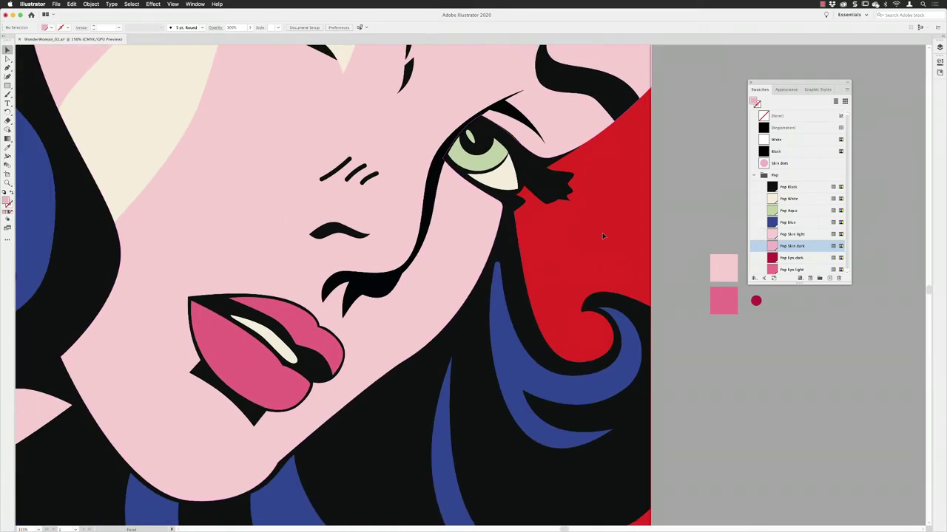
{"action": "key", "text": "super+minus"}
{"action": "scroll", "coordinate": [490, 227], "scroll_direction": "left", "scroll_amount": 2}
{"action": "scroll", "coordinate": [490, 227], "scroll_direction": "up", "scroll_amount": 2}
{"action": "scroll", "coordinate": [490, 227], "scroll_direction": "left", "scroll_amount": 2}
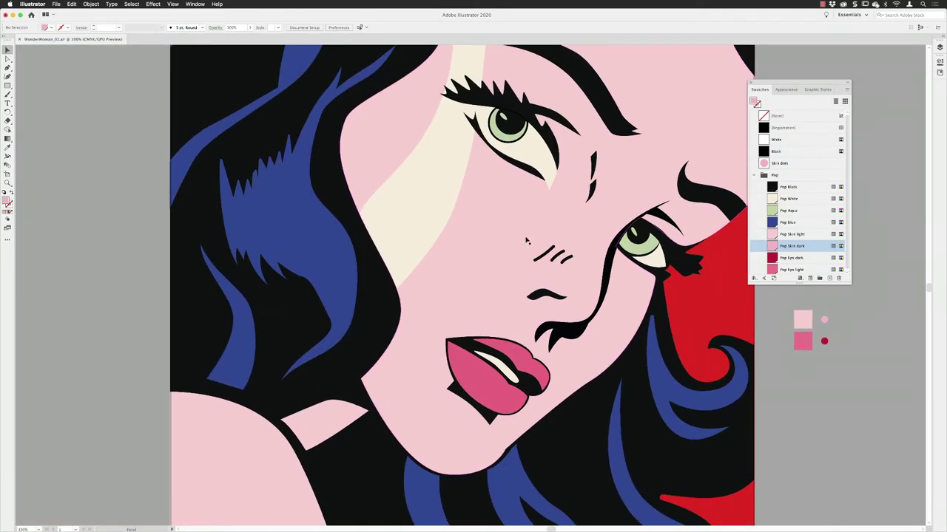
{"action": "left_click", "coordinate": [511, 224]}
{"action": "scroll", "coordinate": [481, 247], "scroll_direction": "right", "scroll_amount": 3}
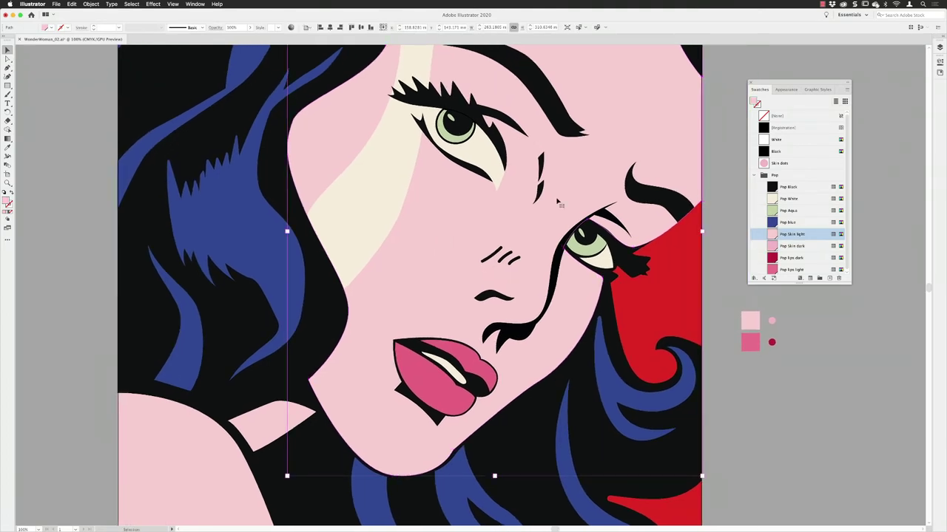
{"action": "left_click", "coordinate": [785, 89]}
{"action": "left_click_drag", "start_coordinate": [768, 84], "coordinate": [748, 75]}
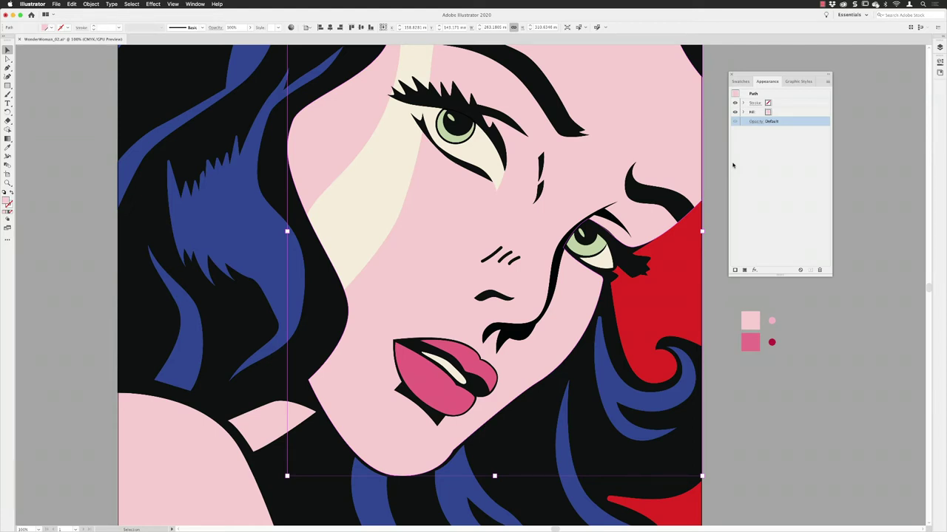
Step: Set the face's fill to Pop Skin light and add a second fill above it using the Skin dots pattern
{"action": "left_click", "coordinate": [789, 113]}
{"action": "left_click", "coordinate": [775, 114]}
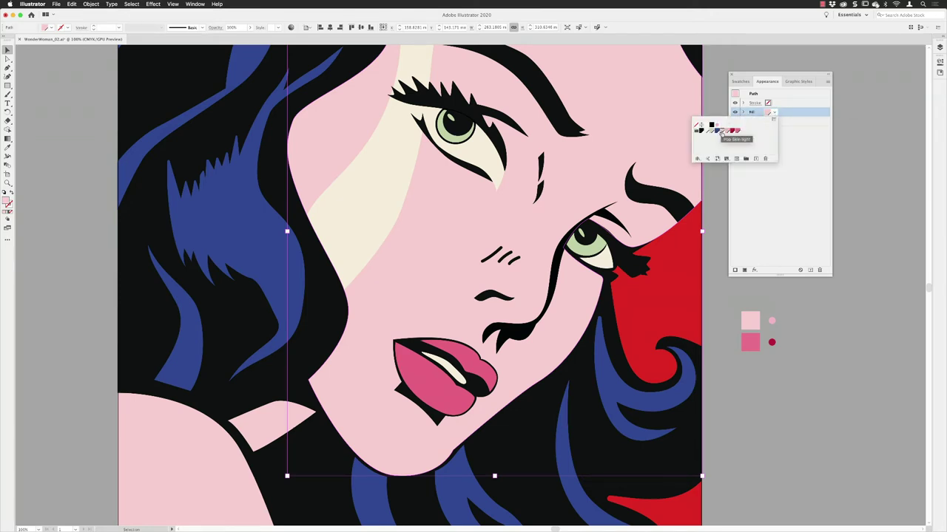
{"action": "left_click", "coordinate": [721, 130]}
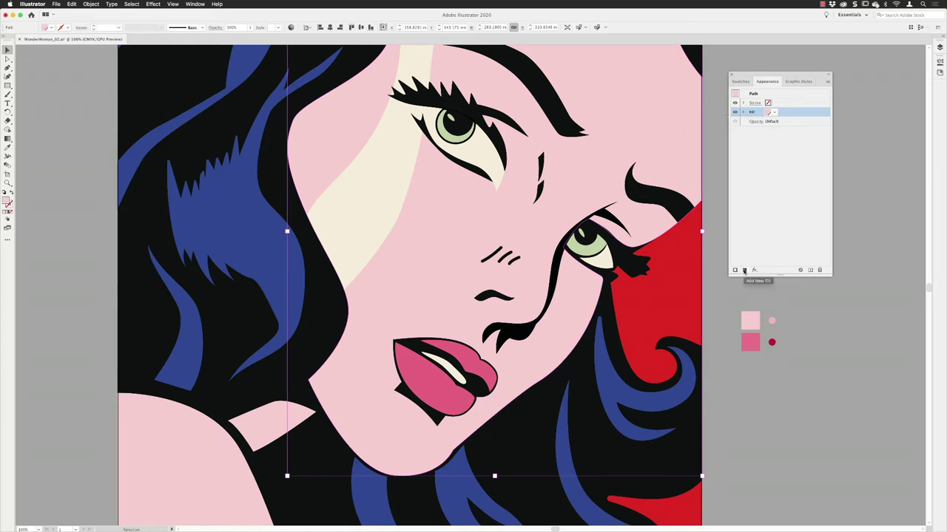
{"action": "left_click", "coordinate": [744, 270]}
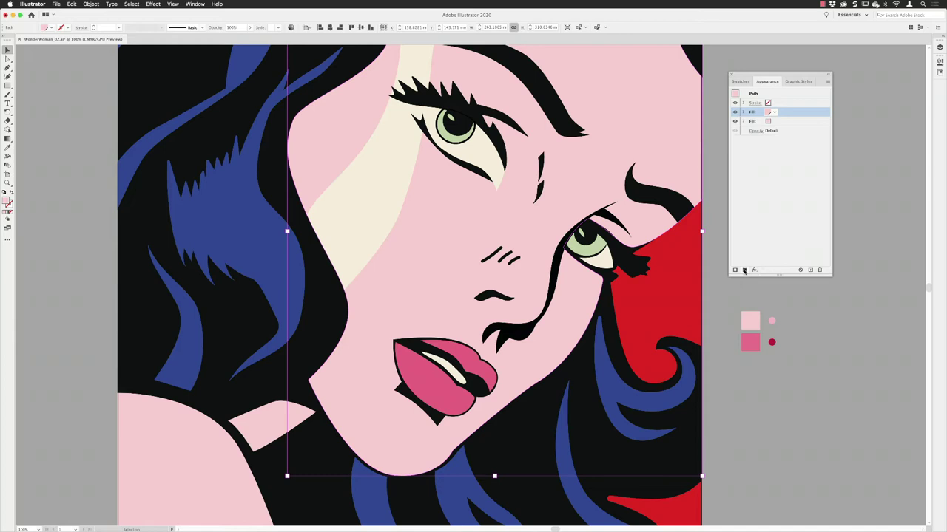
{"action": "left_click", "coordinate": [773, 112]}
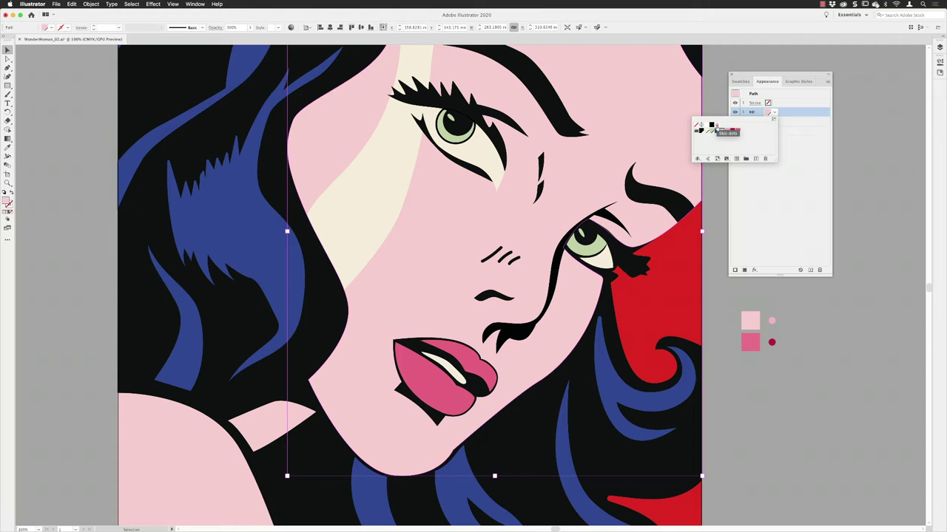
{"action": "left_click", "coordinate": [715, 128]}
{"action": "left_click", "coordinate": [804, 159]}
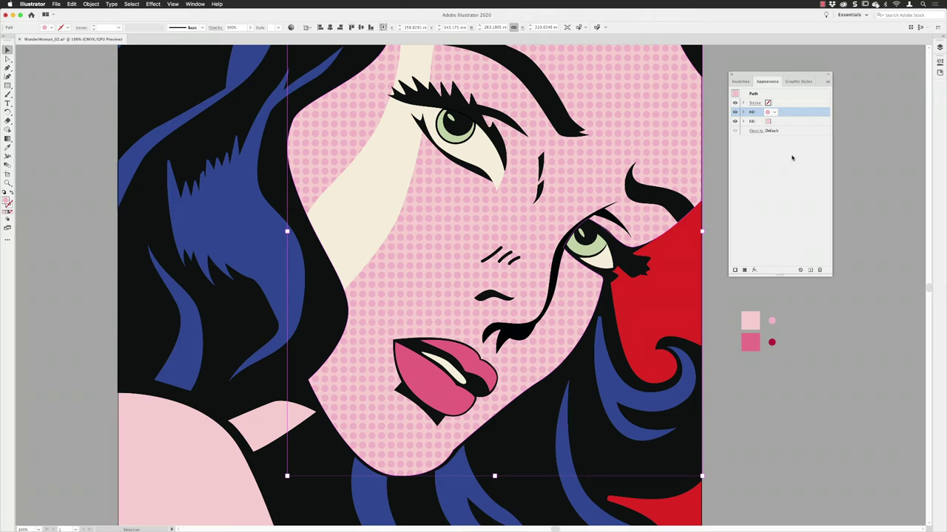
Step: Try Pop lips dark and Pop blue as the face's lower fill, and return it to Pop Skin light
{"action": "left_click", "coordinate": [769, 121]}
{"action": "left_click", "coordinate": [773, 122]}
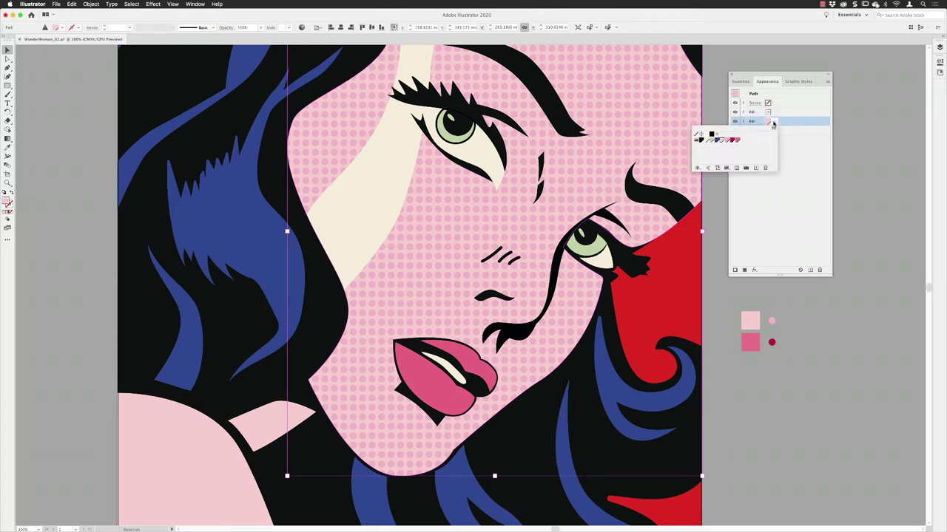
{"action": "left_click", "coordinate": [733, 139]}
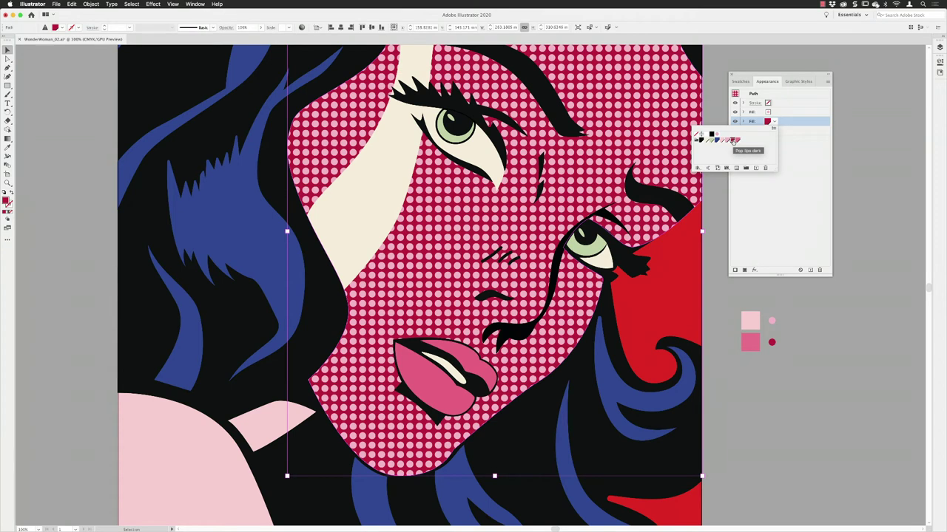
{"action": "left_click", "coordinate": [717, 141]}
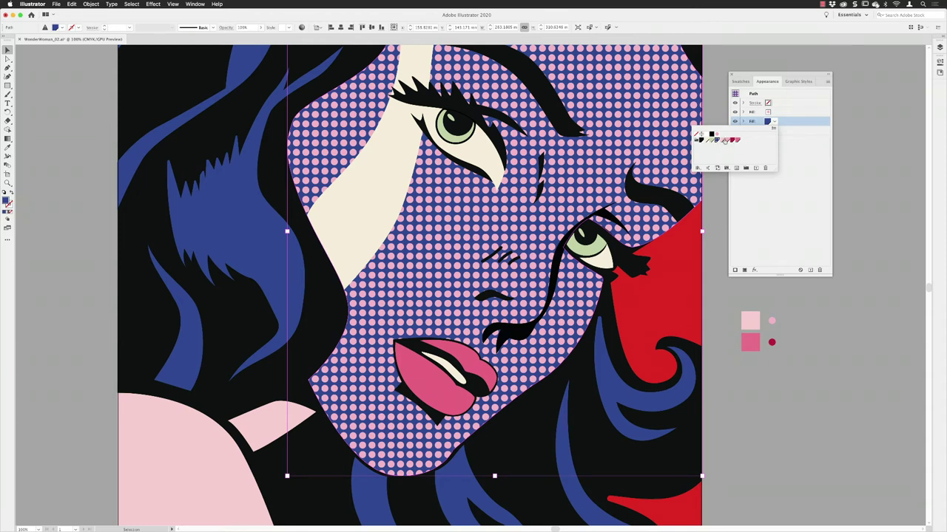
{"action": "left_click", "coordinate": [722, 141]}
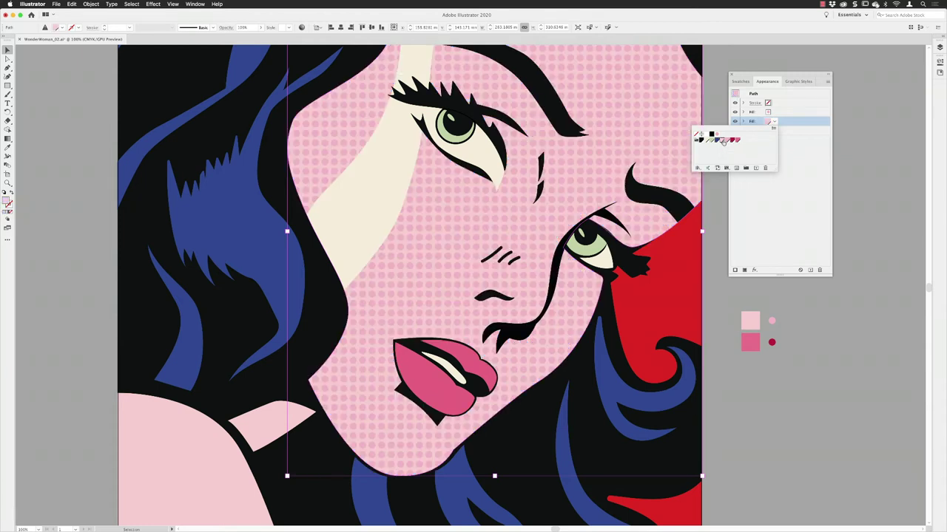
{"action": "left_click", "coordinate": [806, 151]}
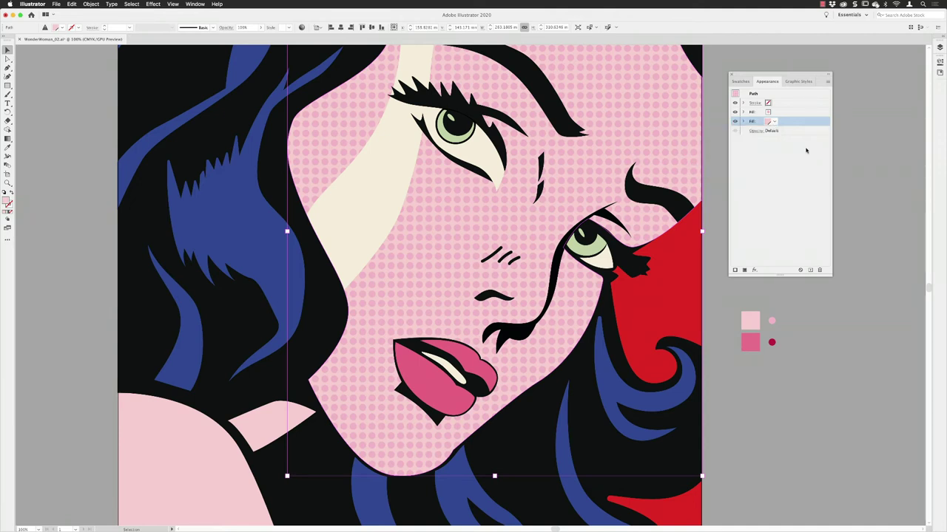
{"action": "left_click", "coordinate": [796, 175]}
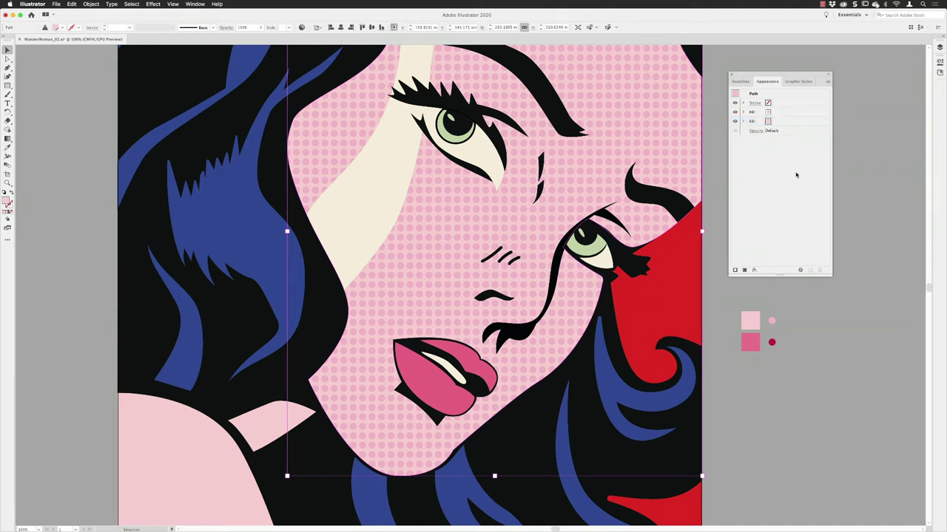
Step: Open the Rotate options for the face's dotted fill, try Transform Objects, and leave only Transform Patterns enabled
{"action": "left_click", "coordinate": [784, 113]}
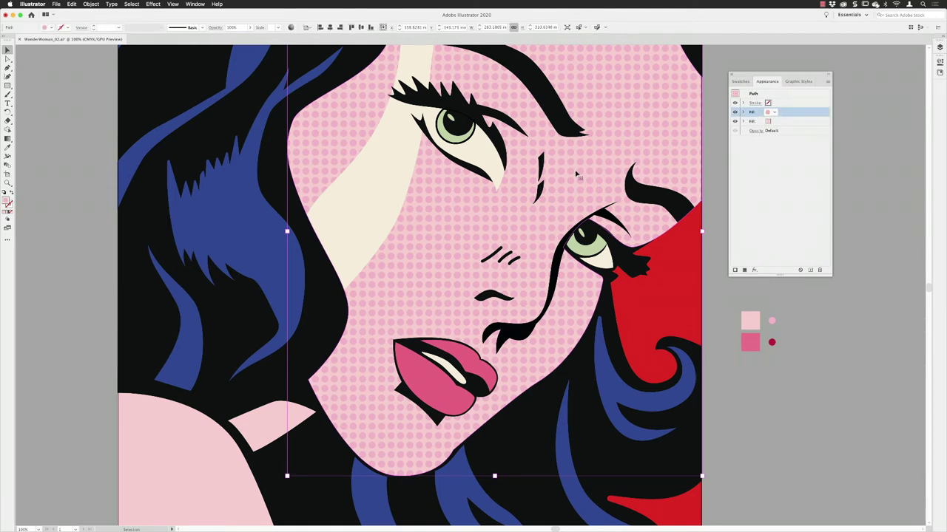
{"action": "left_click", "coordinate": [91, 5]}
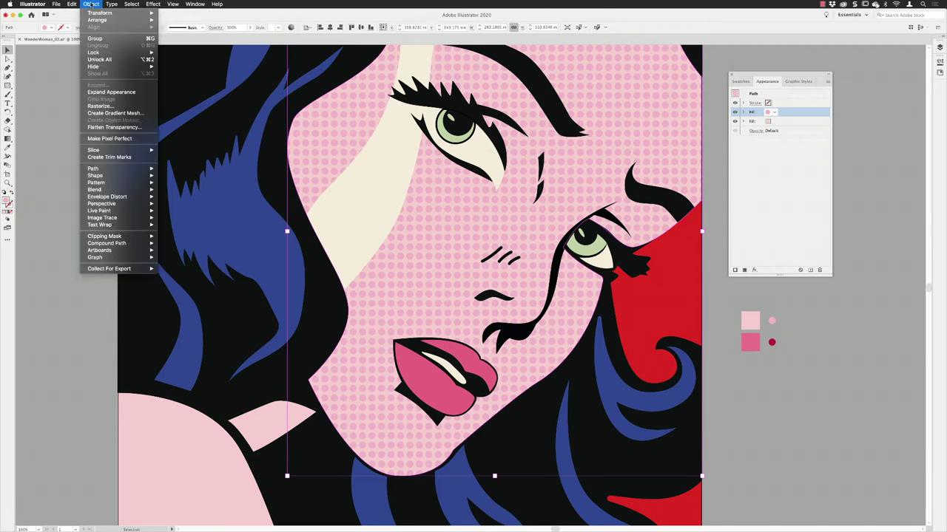
{"action": "mouse_move", "coordinate": [103, 13]}
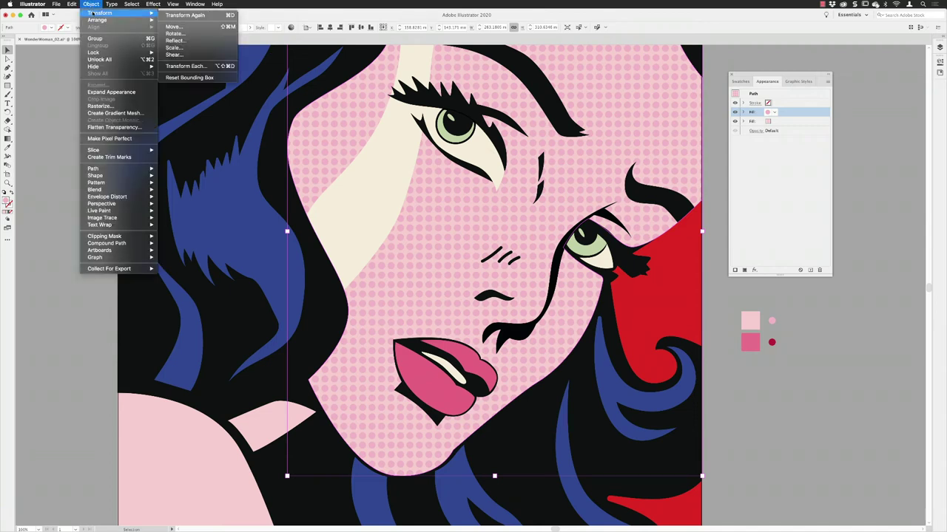
{"action": "left_click", "coordinate": [208, 33]}
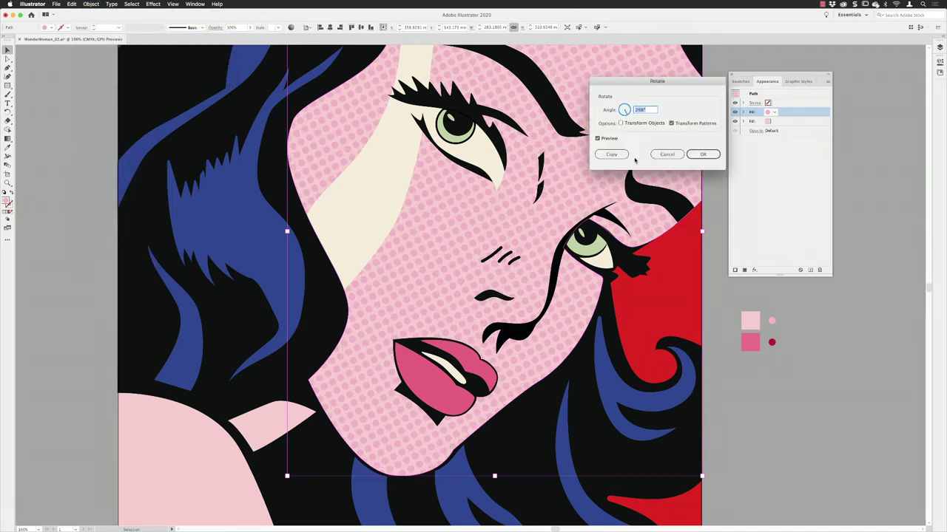
{"action": "left_click", "coordinate": [598, 138]}
{"action": "left_click", "coordinate": [621, 123]}
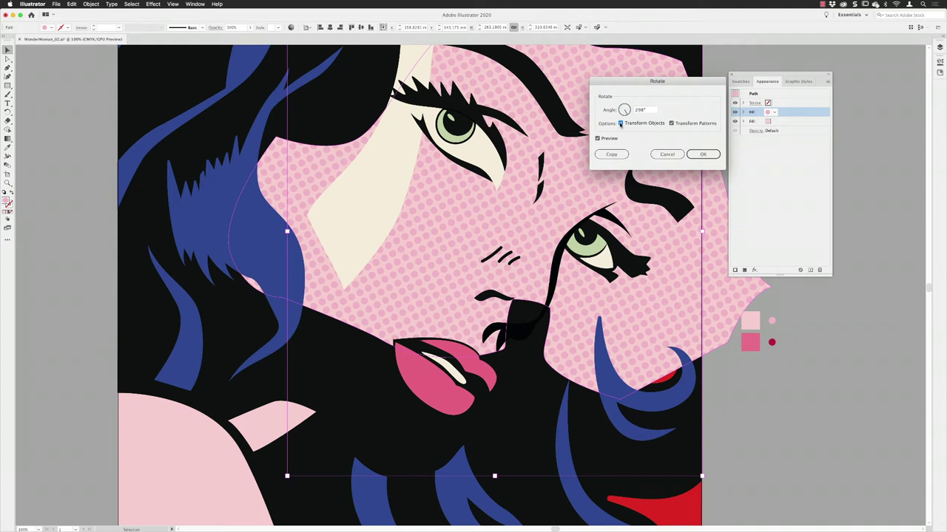
{"action": "left_click", "coordinate": [621, 123]}
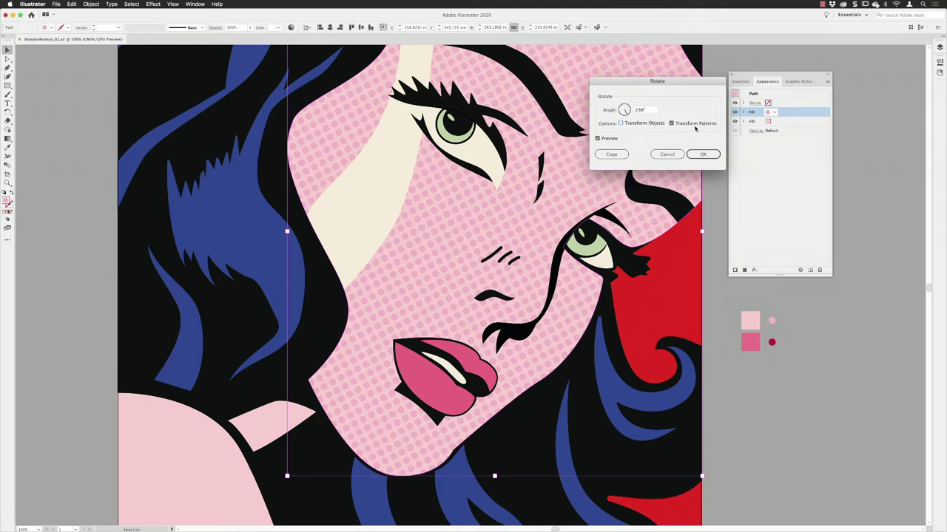
Step: Rotate the face's dot pattern by -10° without rotating the shape itself
{"action": "left_click_drag", "start_coordinate": [627, 112], "coordinate": [626, 111]}
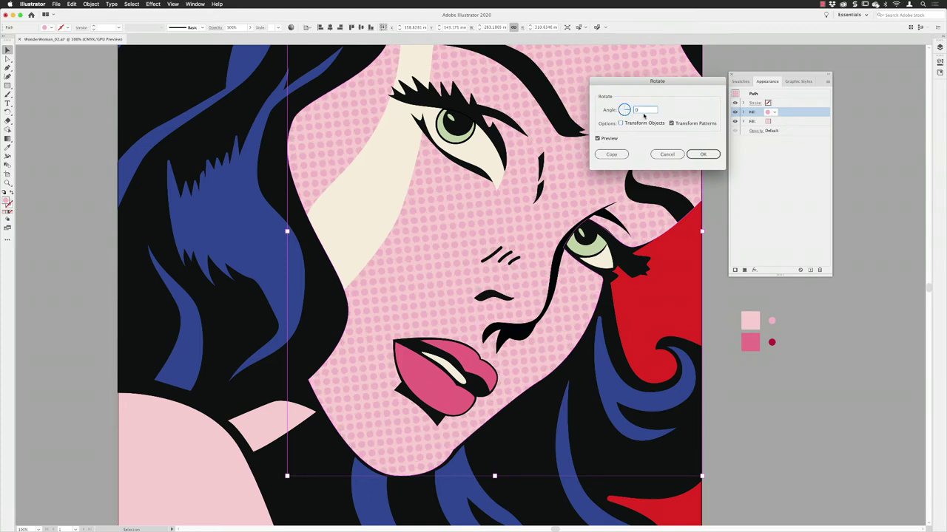
{"action": "left_click_drag", "start_coordinate": [624, 109], "coordinate": [657, 108]}
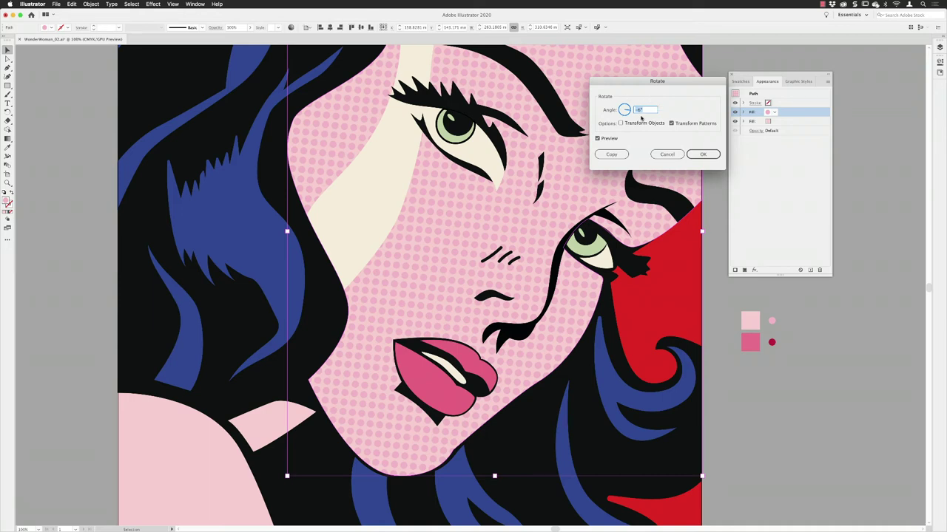
{"action": "key", "text": "Down"}
{"action": "key", "text": "Down"}
{"action": "key", "text": "Down"}
{"action": "key", "text": "Down"}
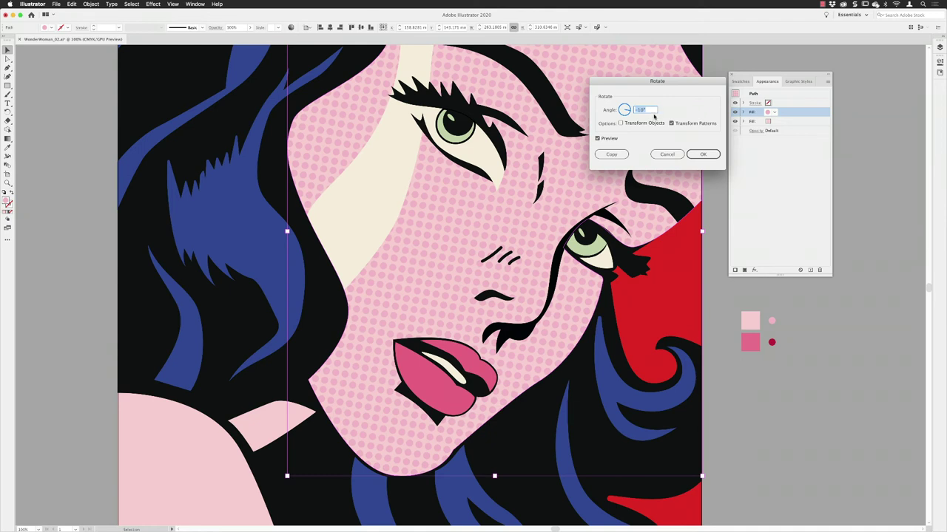
{"action": "left_click", "coordinate": [704, 154]}
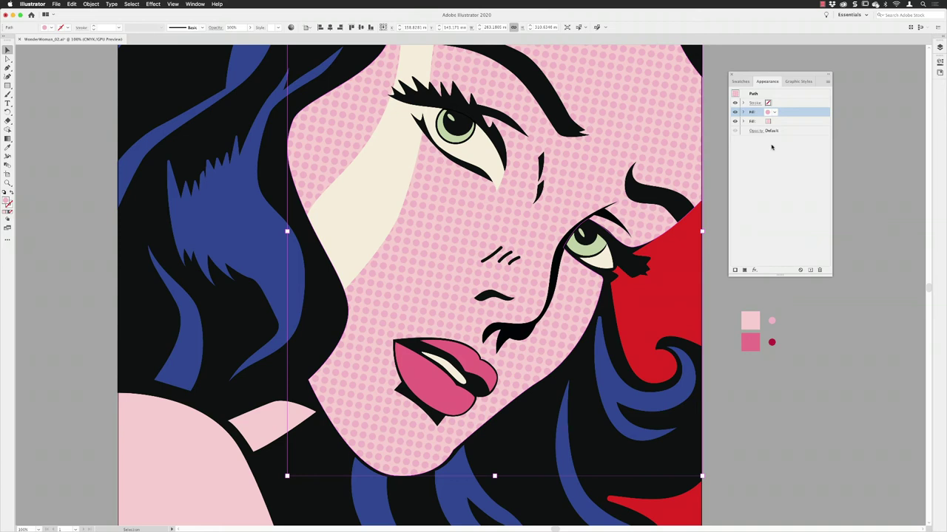
Step: Save the face's complete appearance, with both fills, as a new graphic style
{"action": "left_click", "coordinate": [761, 94]}
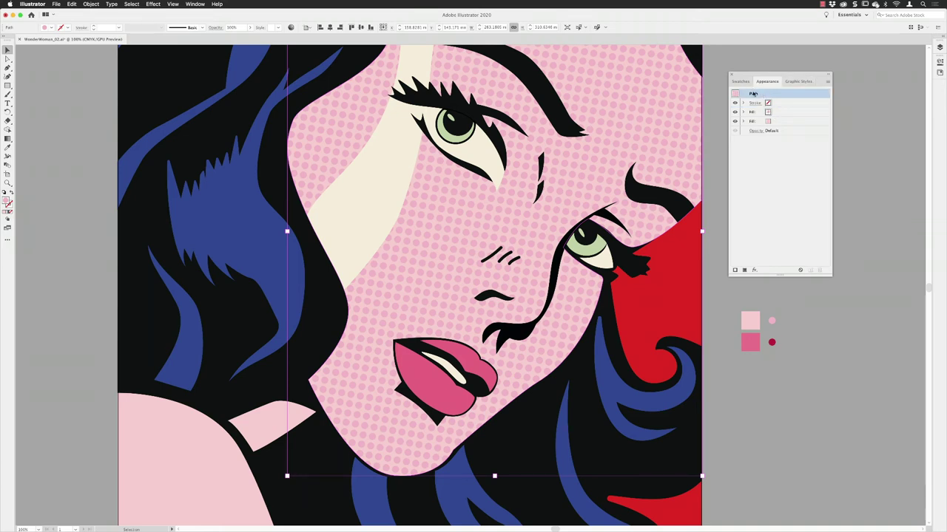
{"action": "left_click", "coordinate": [792, 85]}
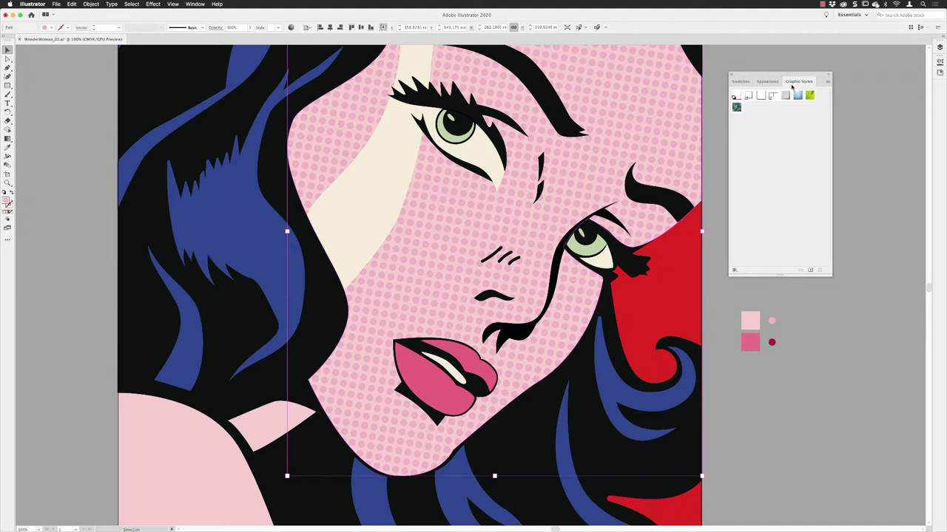
{"action": "left_click", "coordinate": [810, 271]}
Step: Apply the saved dotted skin graphic style to the shoulder, neck and chest shapes together, and deselect them
{"action": "key", "text": "super+0"}
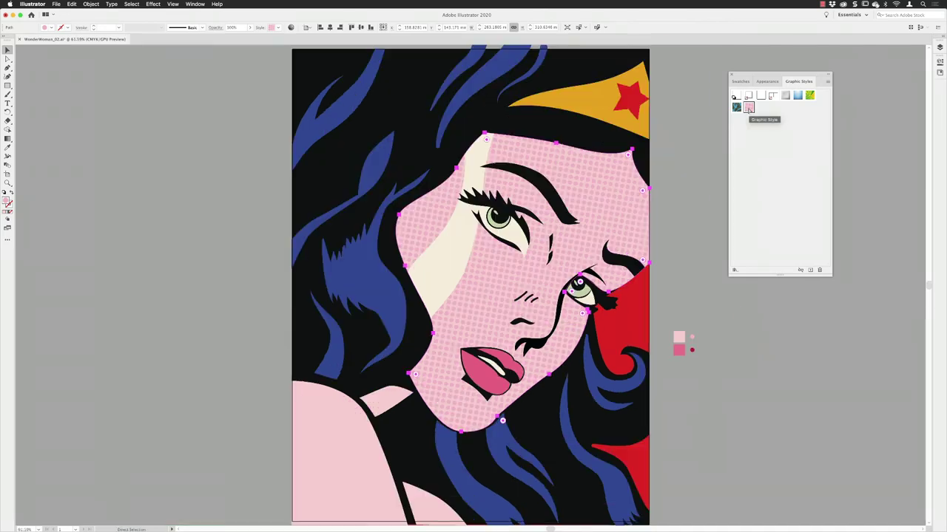
{"action": "scroll", "coordinate": [354, 396], "scroll_direction": "down", "scroll_amount": 3}
{"action": "left_click", "coordinate": [409, 347]}
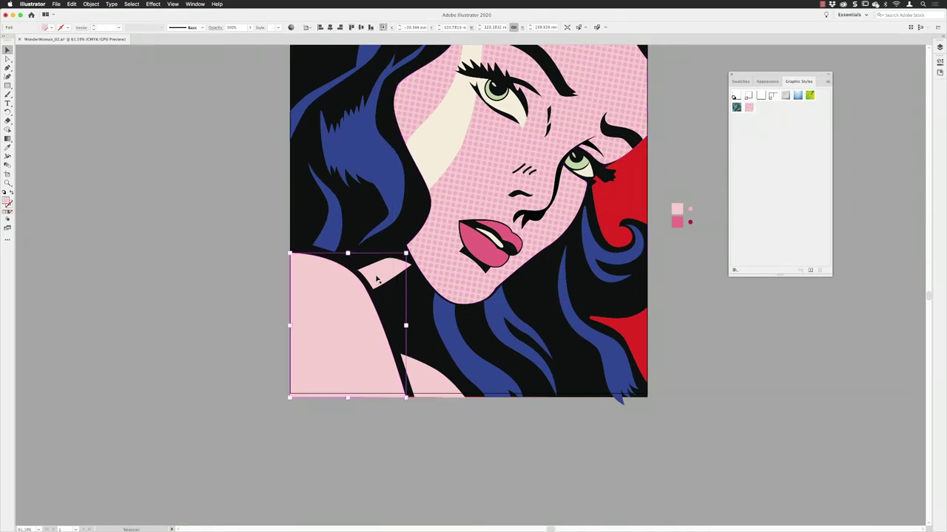
{"action": "left_click", "coordinate": [435, 387], "text": "shift"}
{"action": "scroll", "coordinate": [592, 281], "scroll_direction": "up", "scroll_amount": 3}
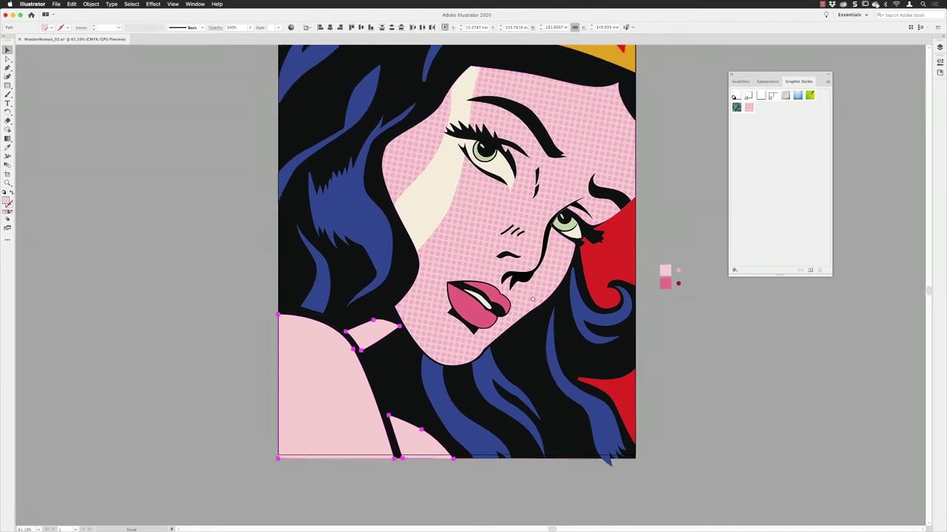
{"action": "left_click", "coordinate": [749, 107]}
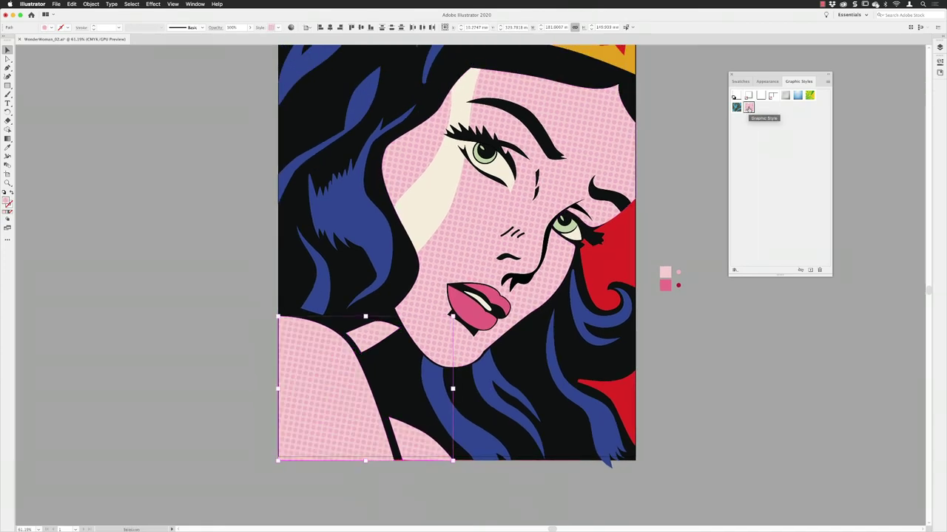
{"action": "left_click", "coordinate": [707, 380]}
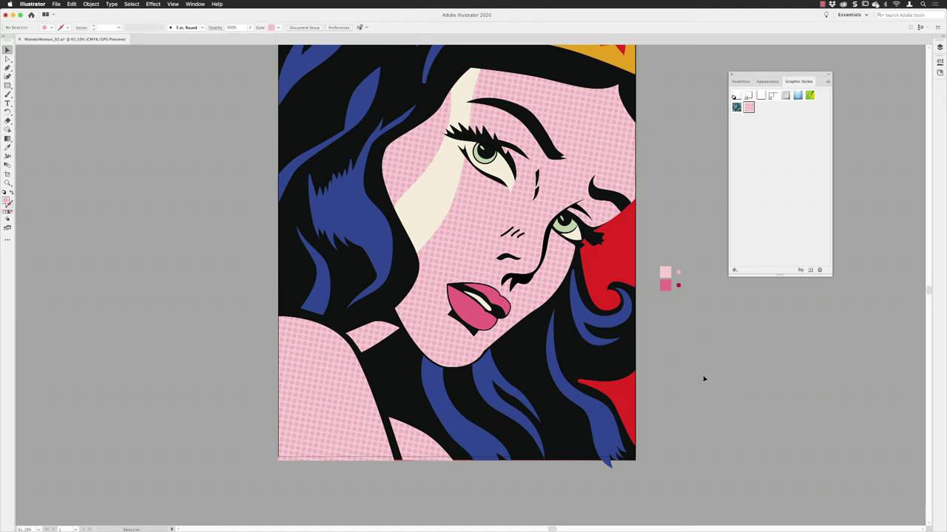
Step: Select the woman's lower lip shape and examine the lips up close
{"action": "key", "text": "a"}
{"action": "left_click", "coordinate": [467, 321]}
{"action": "key", "text": "super+equal"}
{"action": "key", "text": "super+equal"}
{"action": "key", "text": "super+equal"}
{"action": "key", "text": "super+equal"}
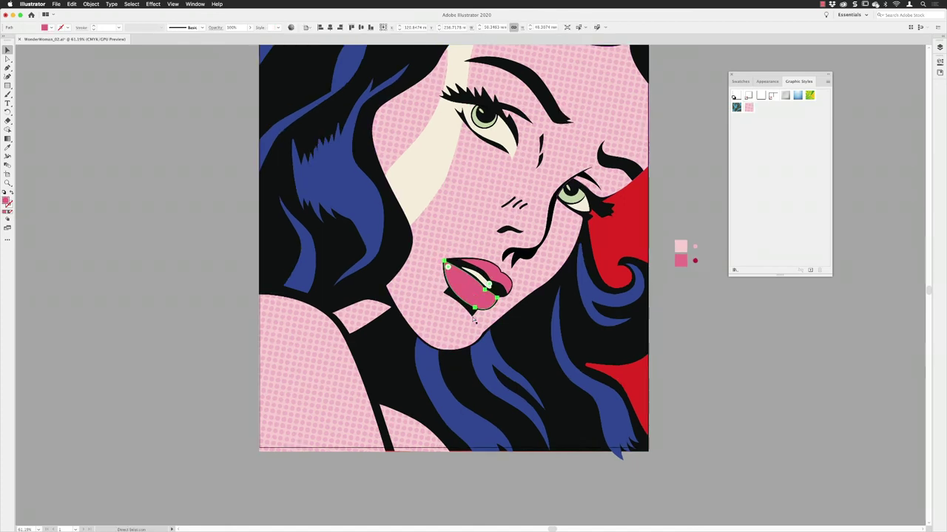
{"action": "scroll", "coordinate": [617, 303], "scroll_direction": "right", "scroll_amount": 5}
{"action": "key", "text": "v"}
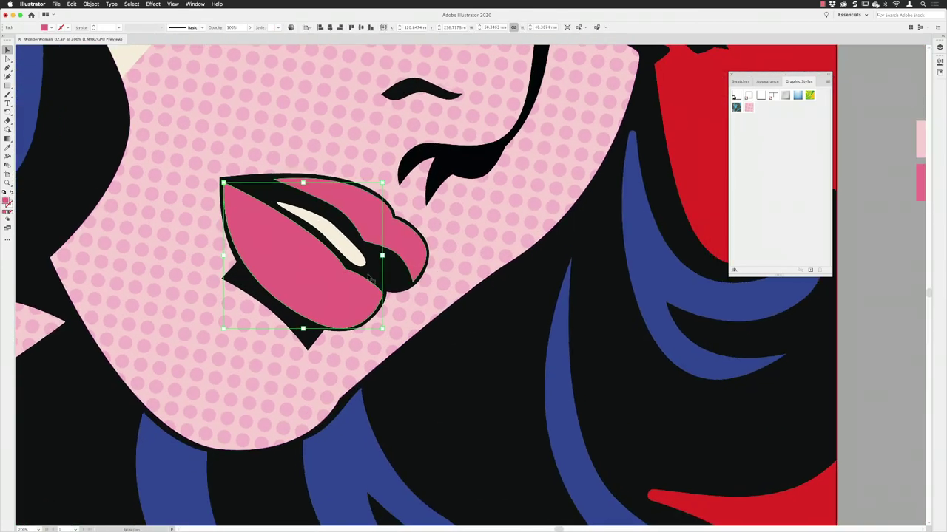
Step: Make a new pattern from the dark red circle beside the artwork, opening it in pattern editing mode
{"action": "left_click_drag", "start_coordinate": [767, 313], "coordinate": [294, 312]}
{"action": "left_click", "coordinate": [497, 189]}
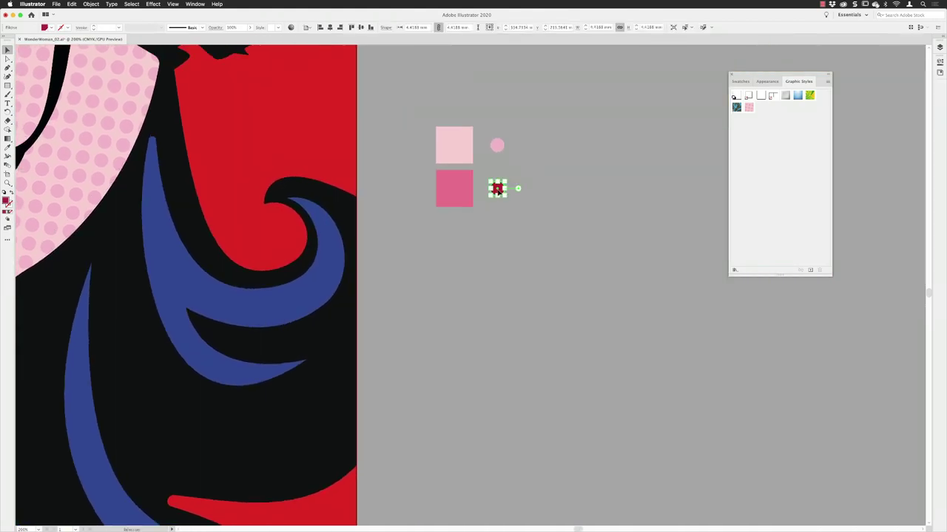
{"action": "left_click", "coordinate": [202, 6]}
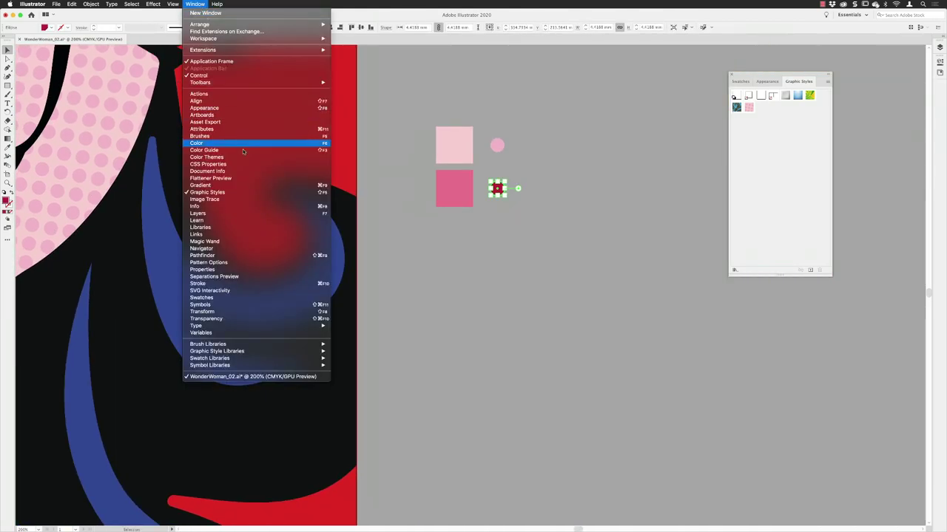
{"action": "left_click", "coordinate": [252, 263]}
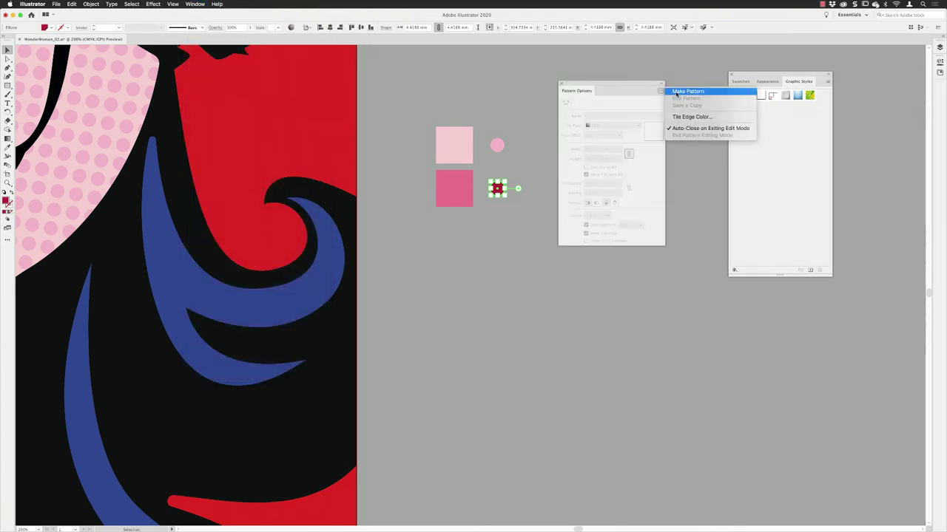
{"action": "left_click", "coordinate": [675, 91]}
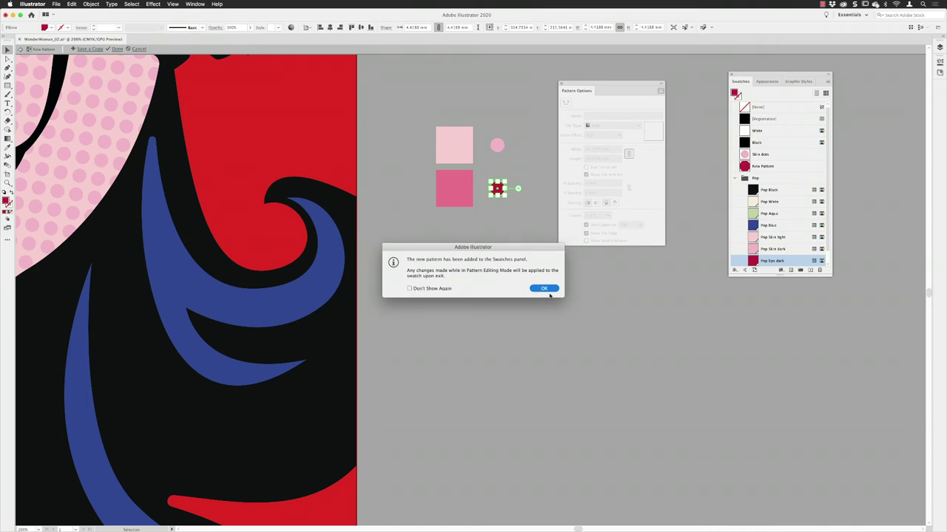
{"action": "left_click", "coordinate": [549, 291]}
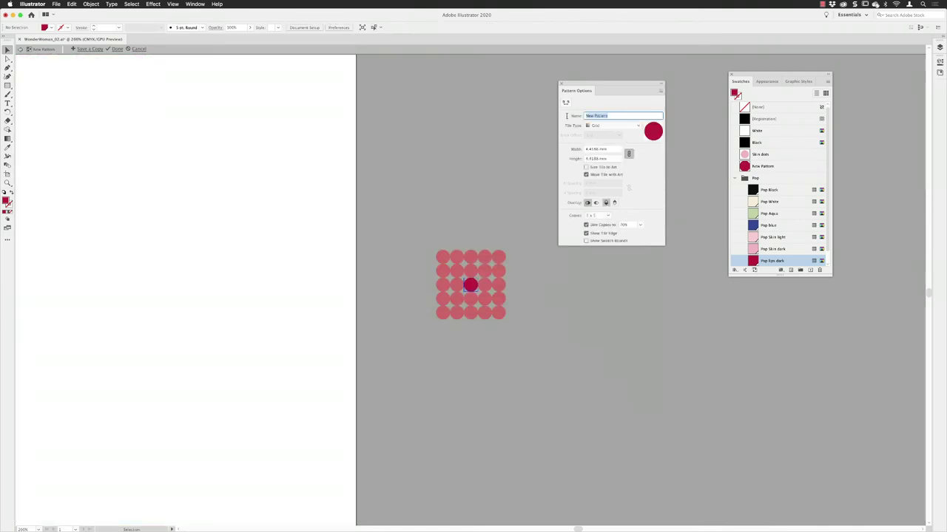
Step: Name the new pattern Lipstick, set its tile width and height to 6 mm, and finish editing the pattern
{"action": "type", "text": "Lipstick"}
{"action": "left_click", "coordinate": [615, 149]}
{"action": "type", "text": "5"}
{"action": "key", "text": "Return"}
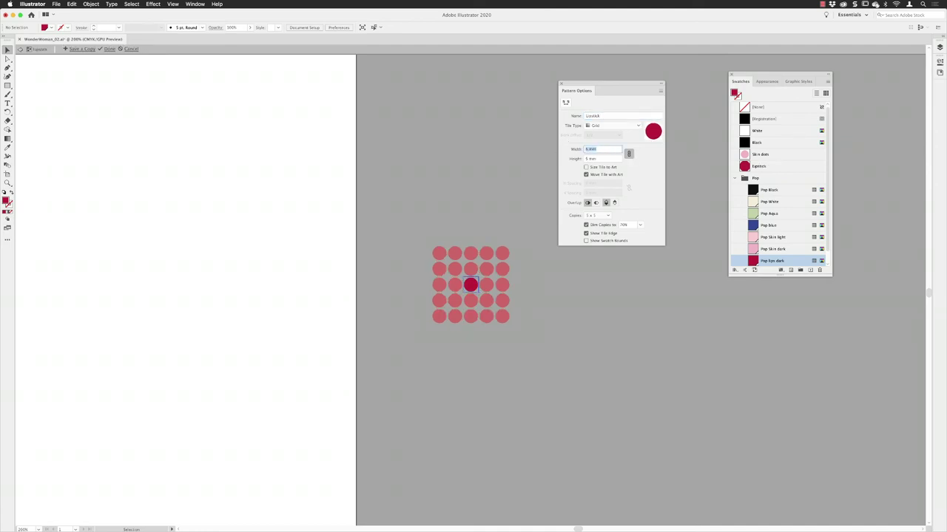
{"action": "key", "text": "Up"}
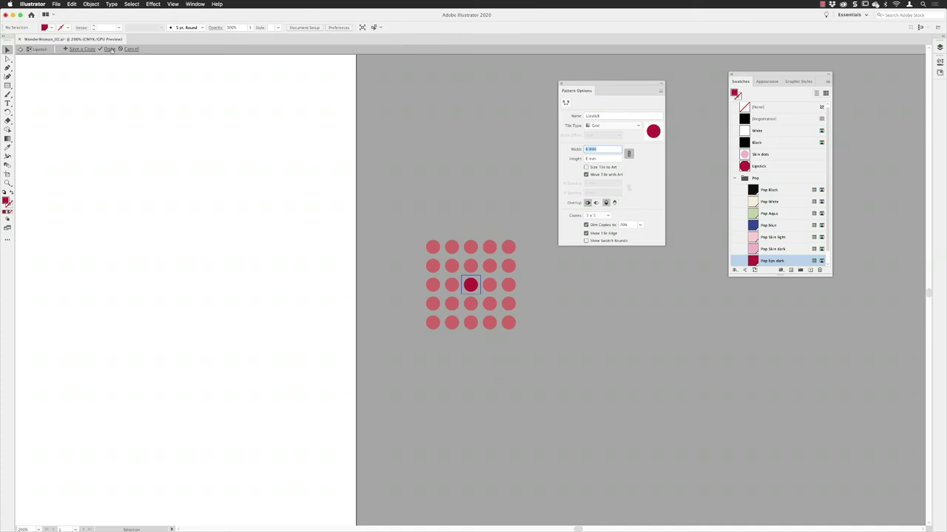
{"action": "left_click", "coordinate": [109, 49]}
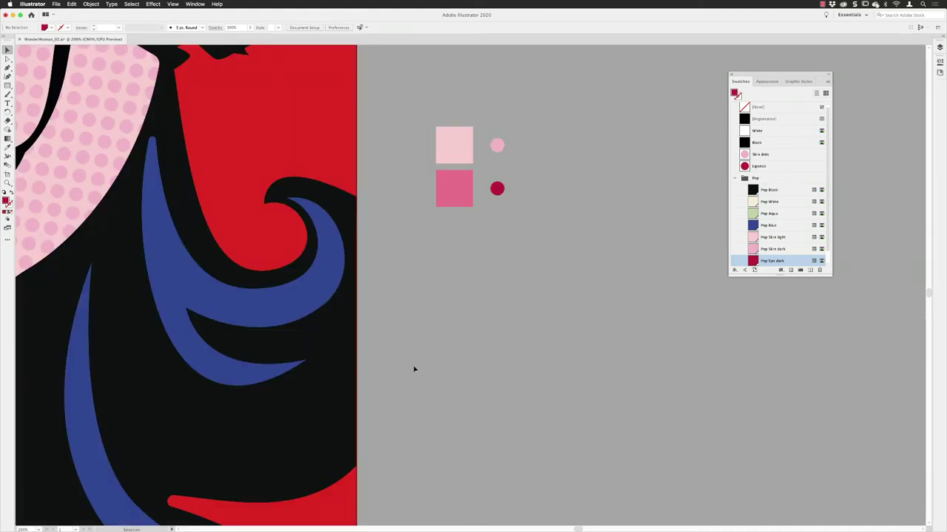
Step: Rotate only the dot pattern inside the lips by -10°, leaving the lip shape itself untransformed
{"action": "key", "text": "super+minus"}
{"action": "scroll", "coordinate": [274, 314], "scroll_direction": "left", "scroll_amount": 5}
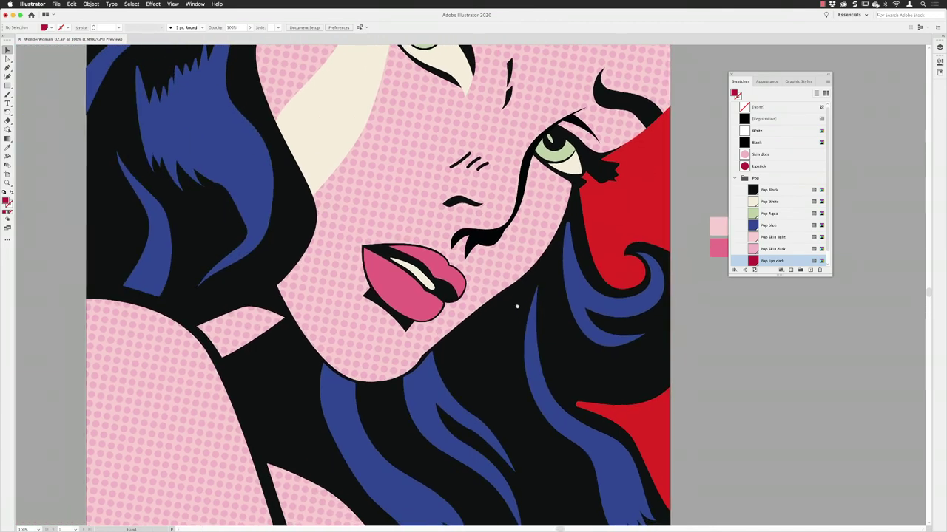
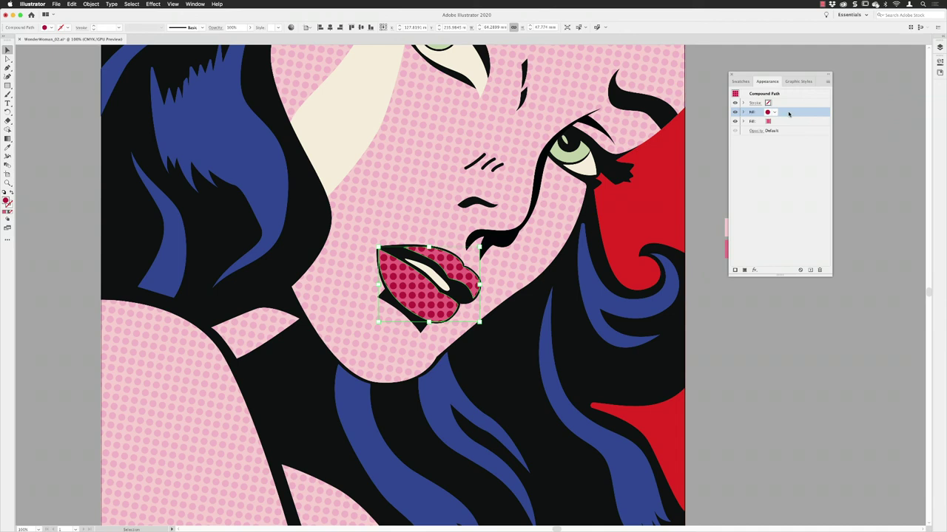
{"action": "left_click", "coordinate": [99, 5]}
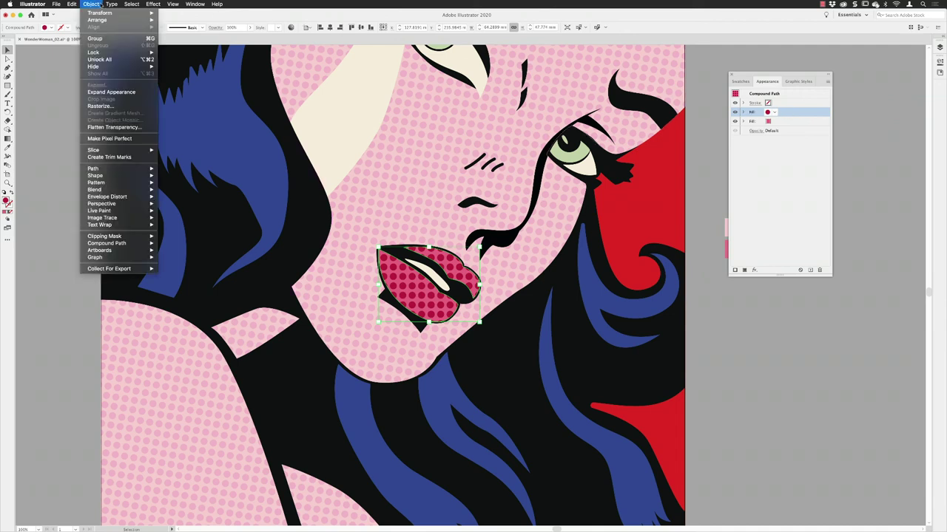
{"action": "mouse_move", "coordinate": [111, 12]}
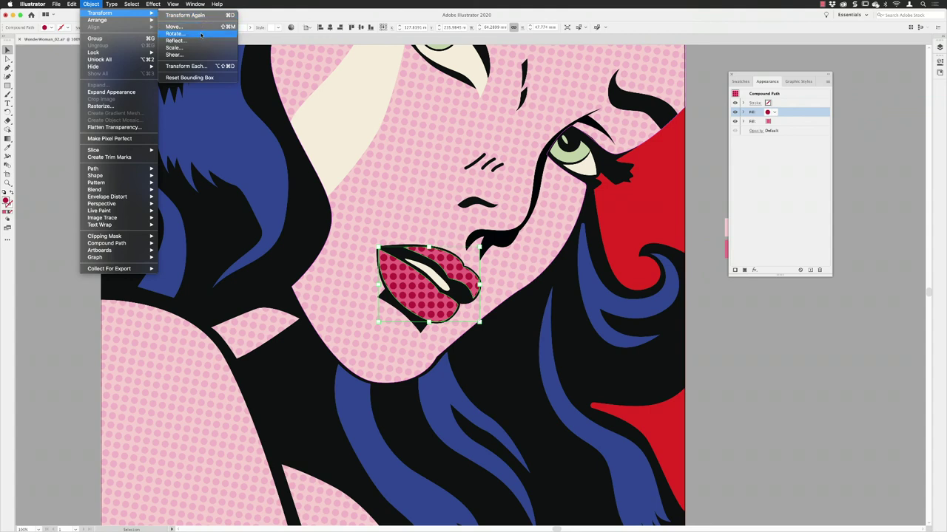
{"action": "left_click", "coordinate": [201, 35]}
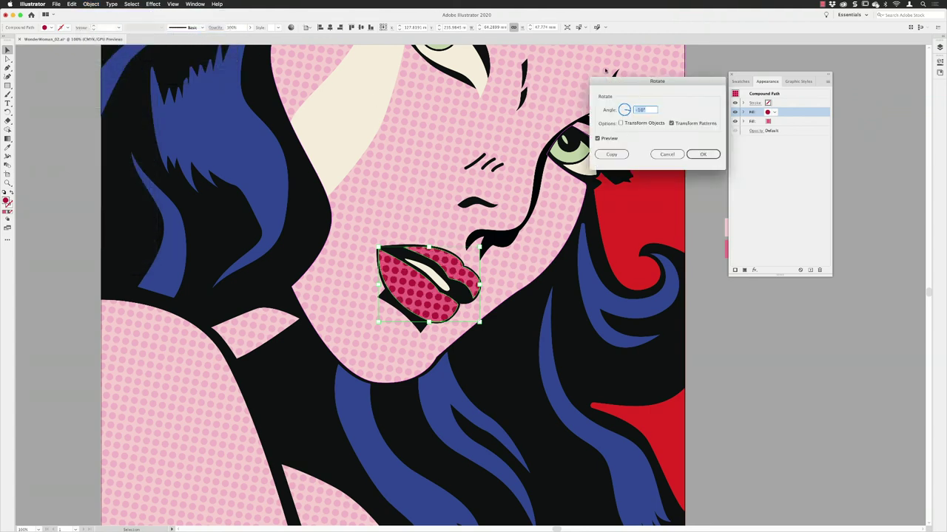
{"action": "left_click", "coordinate": [704, 154]}
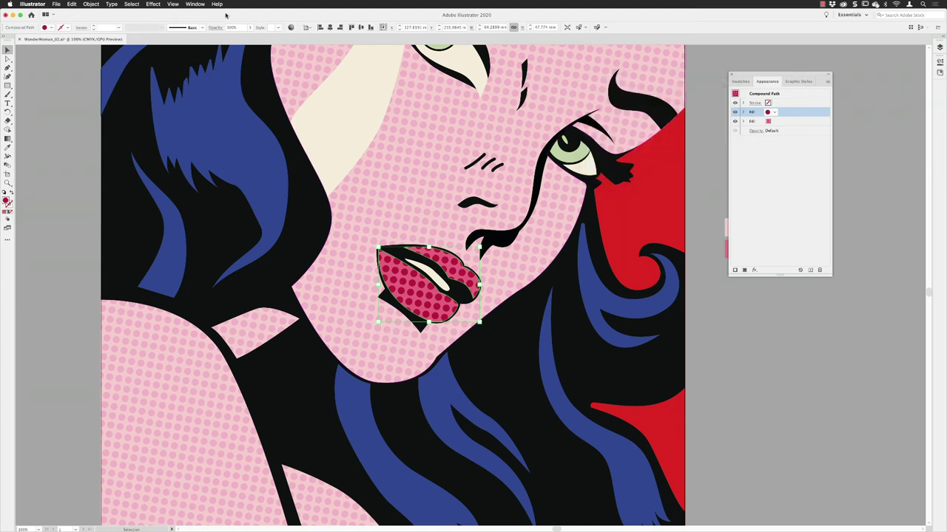
Step: Scale only the lips' dot pattern uniformly to 37%, leaving the lip shape untransformed, and deselect the lips
{"action": "left_click", "coordinate": [89, 4]}
{"action": "mouse_move", "coordinate": [99, 12]}
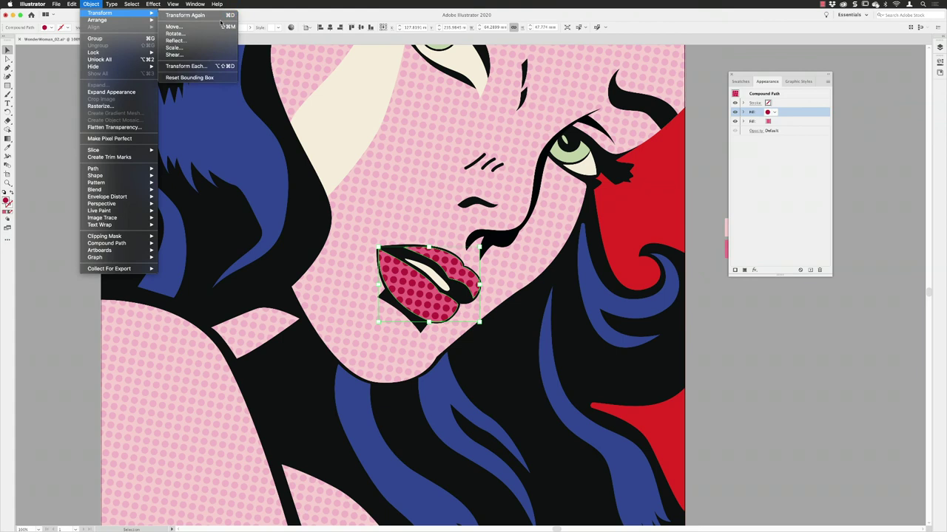
{"action": "left_click", "coordinate": [184, 49]}
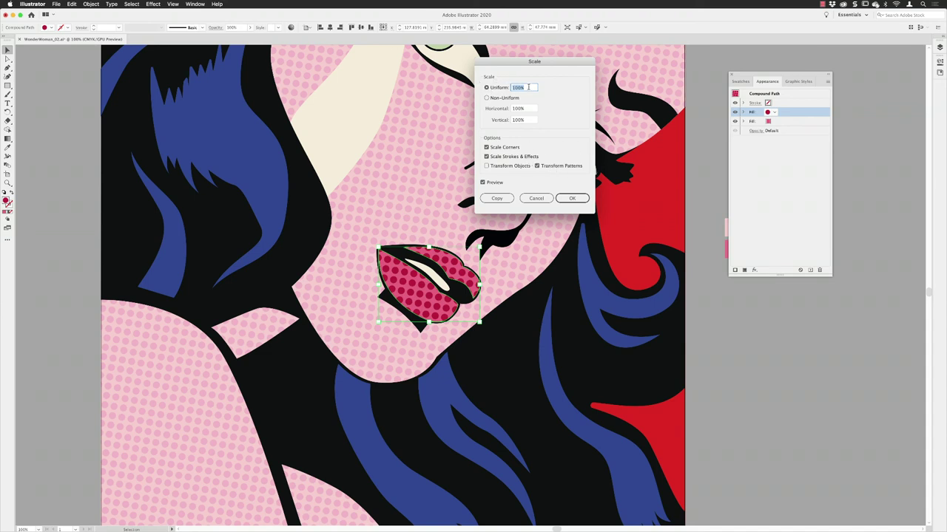
{"action": "key", "text": "shift+Down"}
{"action": "key", "text": "shift+Down"}
{"action": "key", "text": "shift+Down"}
{"action": "key", "text": "shift+Down"}
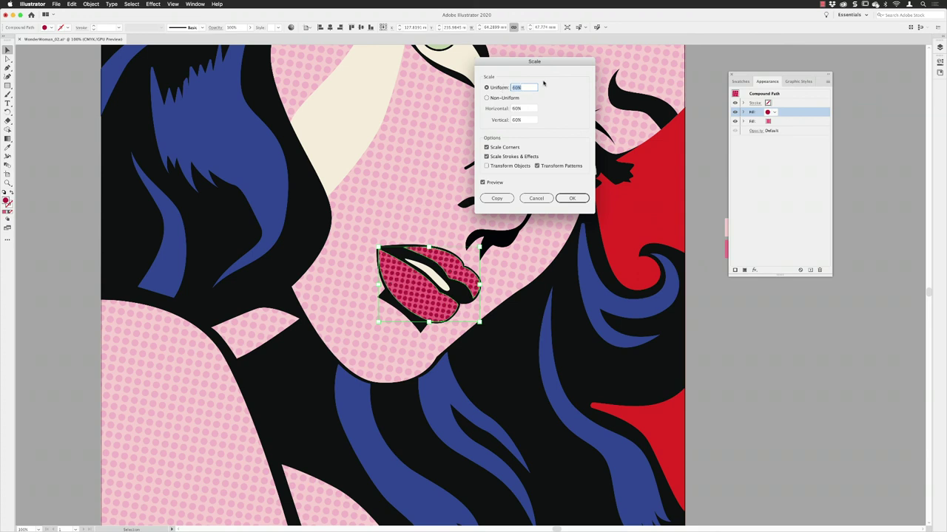
{"action": "key", "text": "shift+Down"}
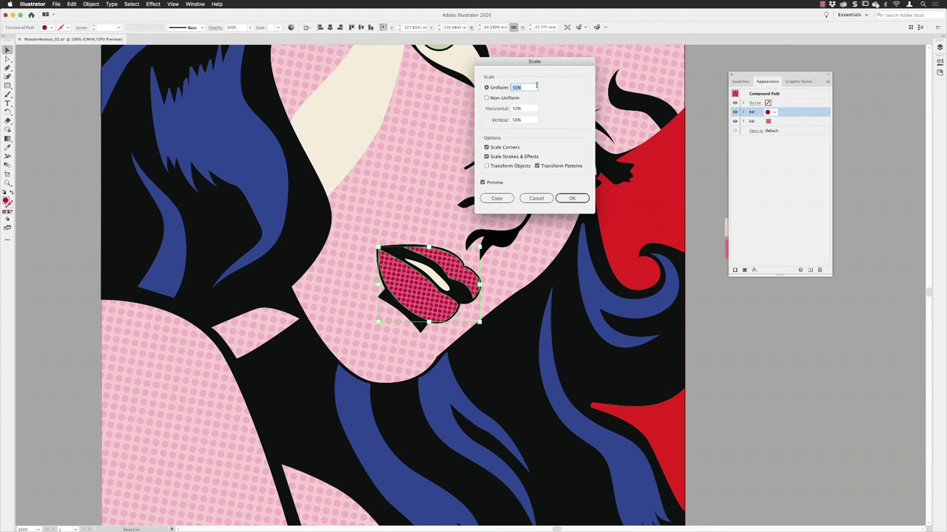
{"action": "key", "text": "shift+Down"}
{"action": "key", "text": "shift+Down"}
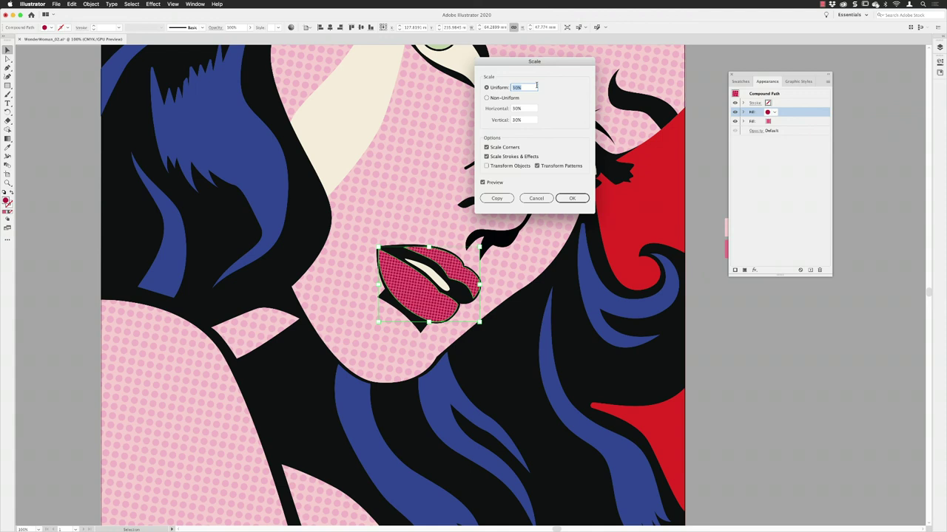
{"action": "key", "text": "shift+Up"}
{"action": "key", "text": "Down"}
{"action": "key", "text": "Down"}
{"action": "key", "text": "Down"}
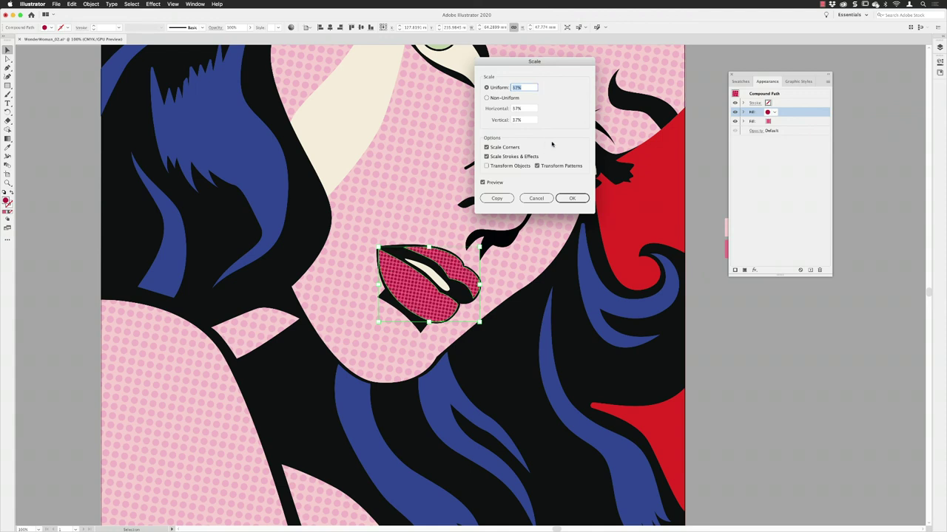
{"action": "left_click", "coordinate": [572, 199]}
{"action": "left_click", "coordinate": [746, 329]}
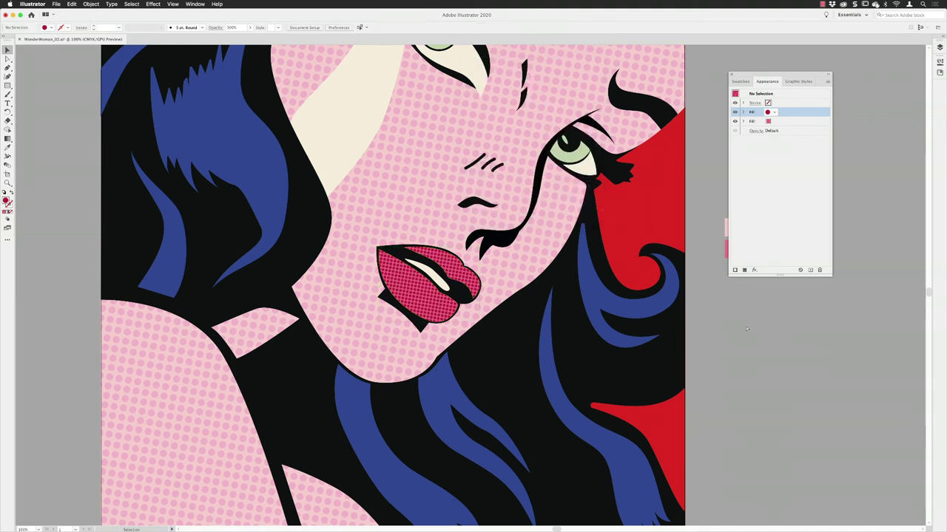
Step: View the whole portrait and check the saved graphic styles and the current appearance attributes
{"action": "key", "text": "super+0"}
{"action": "left_click_drag", "start_coordinate": [710, 271], "coordinate": [675, 266]}
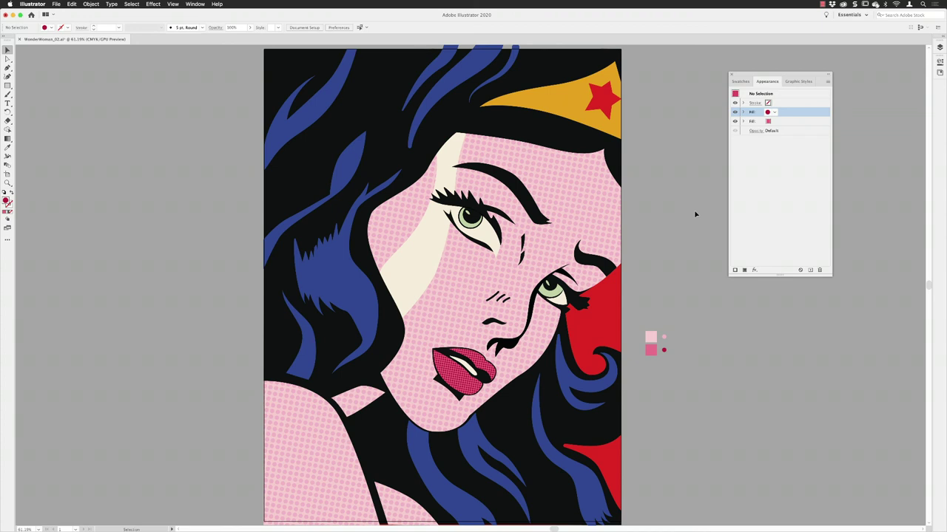
{"action": "left_click", "coordinate": [795, 82]}
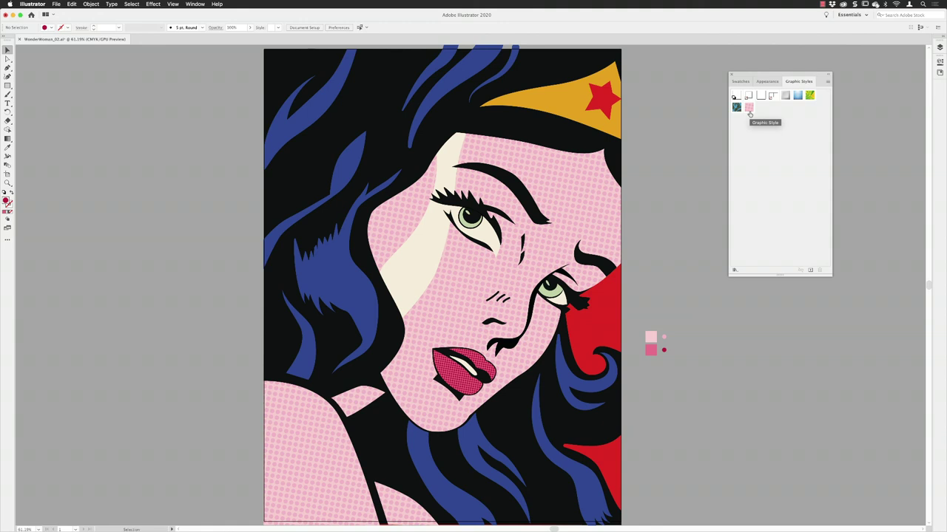
{"action": "left_click", "coordinate": [760, 82]}
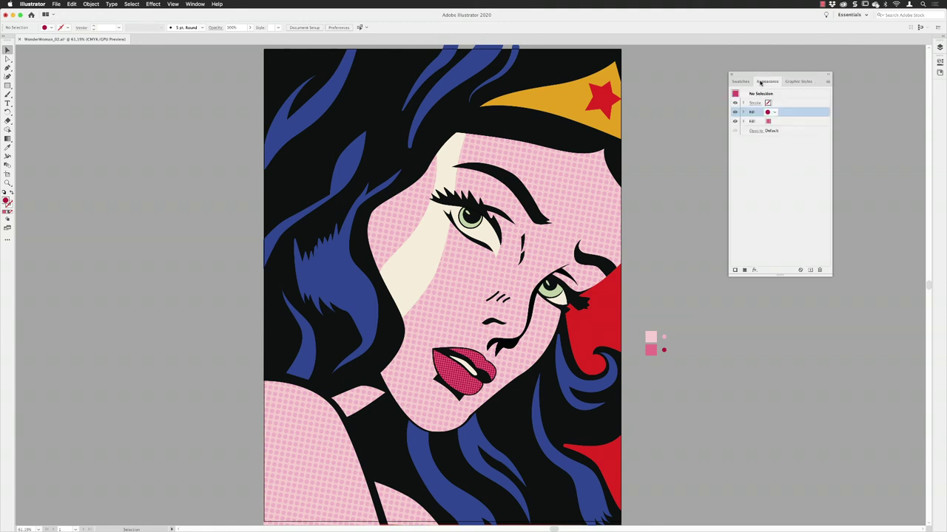